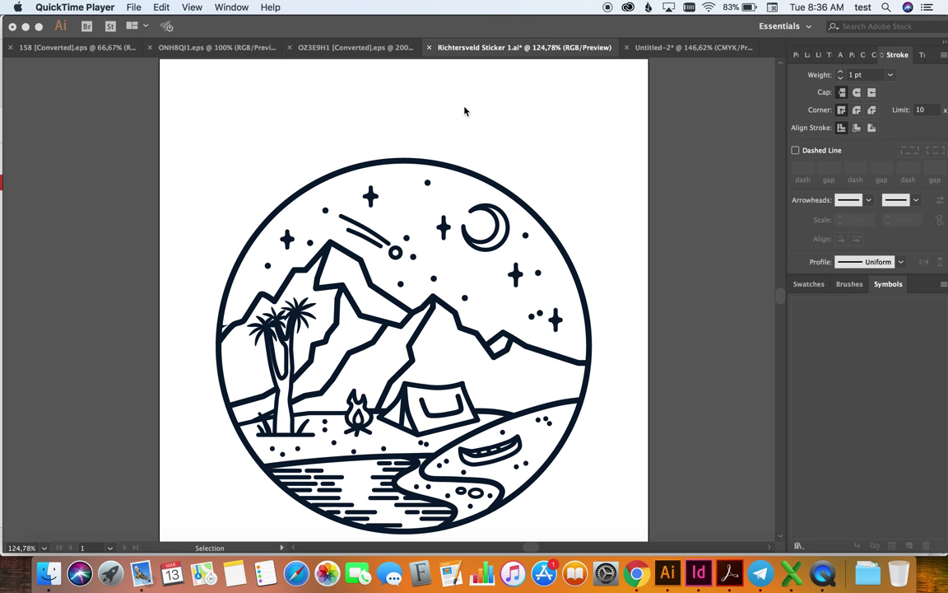
Step: Move the small filler shape from the corner where the mountain outline meets the circle's left edge off the artboard
left_click(224, 329)
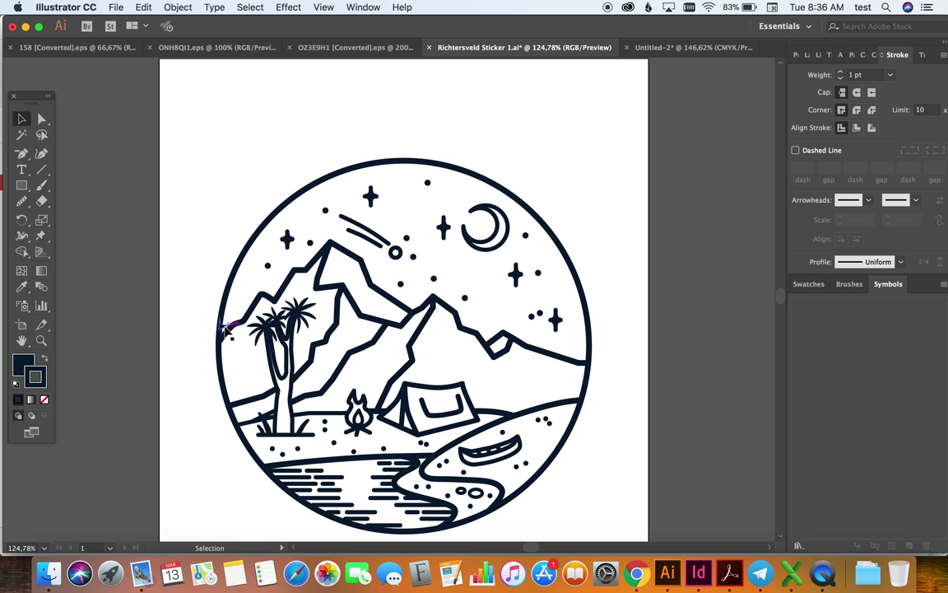
mouse_move(221, 331)
left_mouse_down()
mouse_move(146, 336)
mouse_move(123, 317)
left_mouse_up()
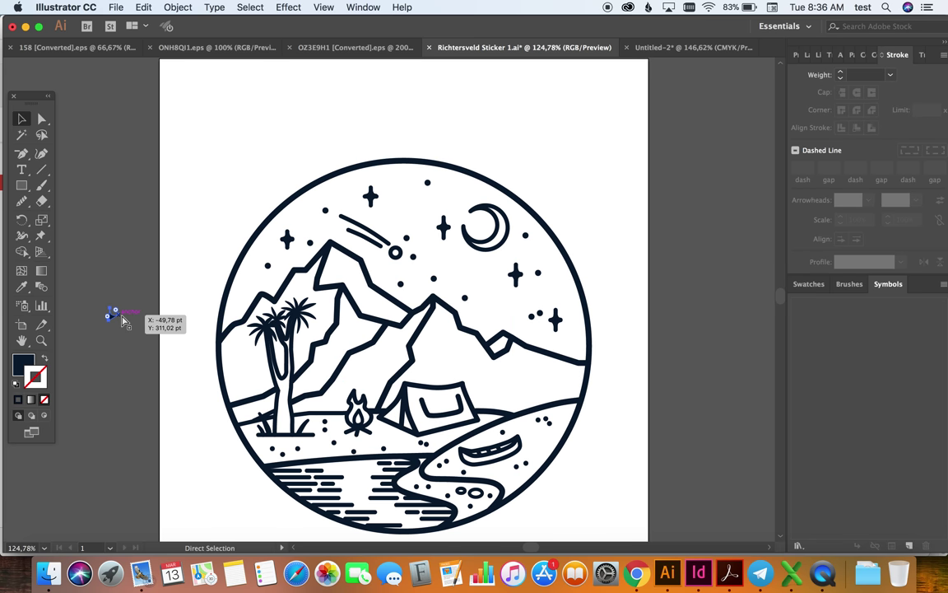
key("super+minus")
scroll(122, 316, "right", 3)
scroll(165, 272, "right", 3)
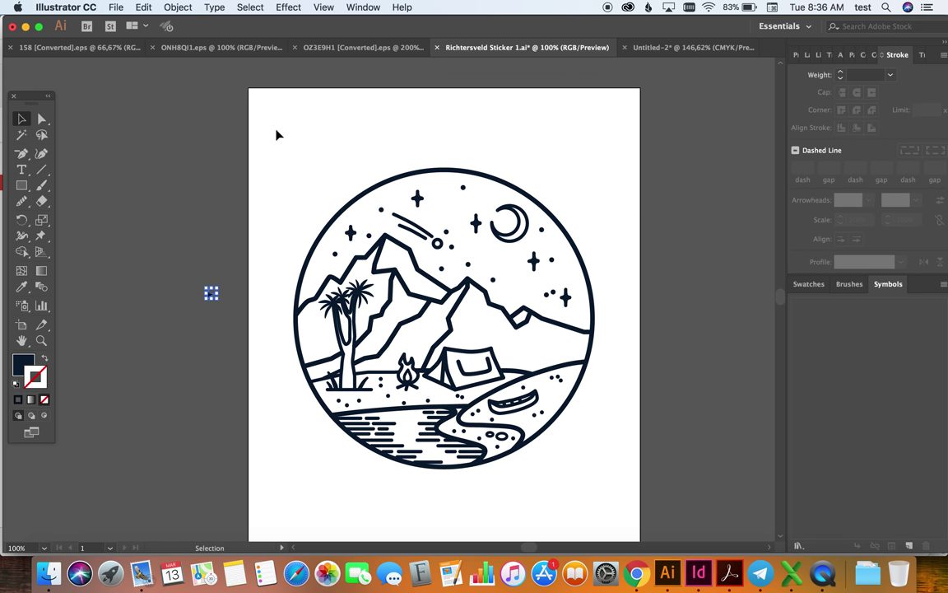
scroll(328, 150, "right", 3)
scroll(328, 150, "up", 5)
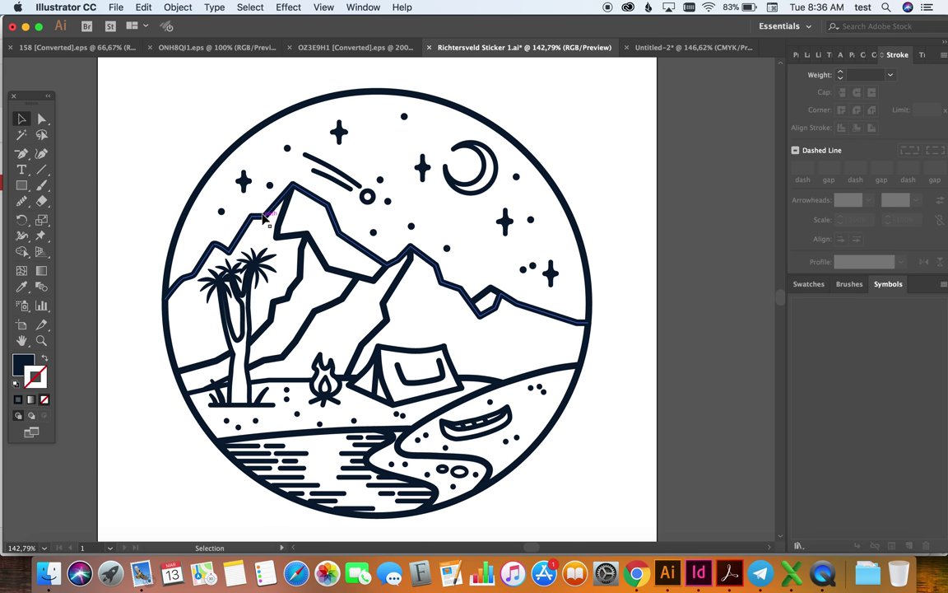
Step: Try smoothing the corners of the long mountain outline with the Smooth tool, and undo the smoothing
left_click(265, 218)
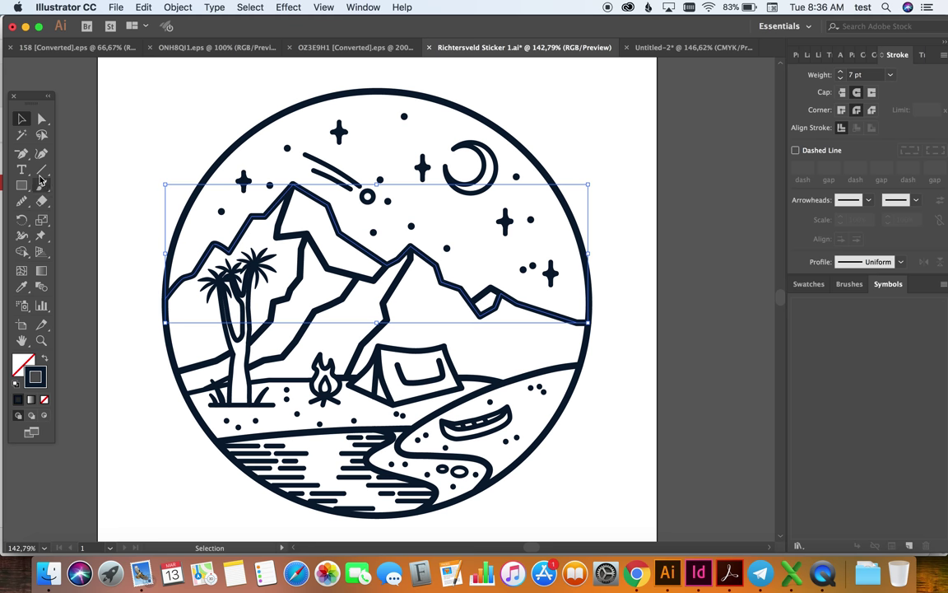
left_click(21, 201)
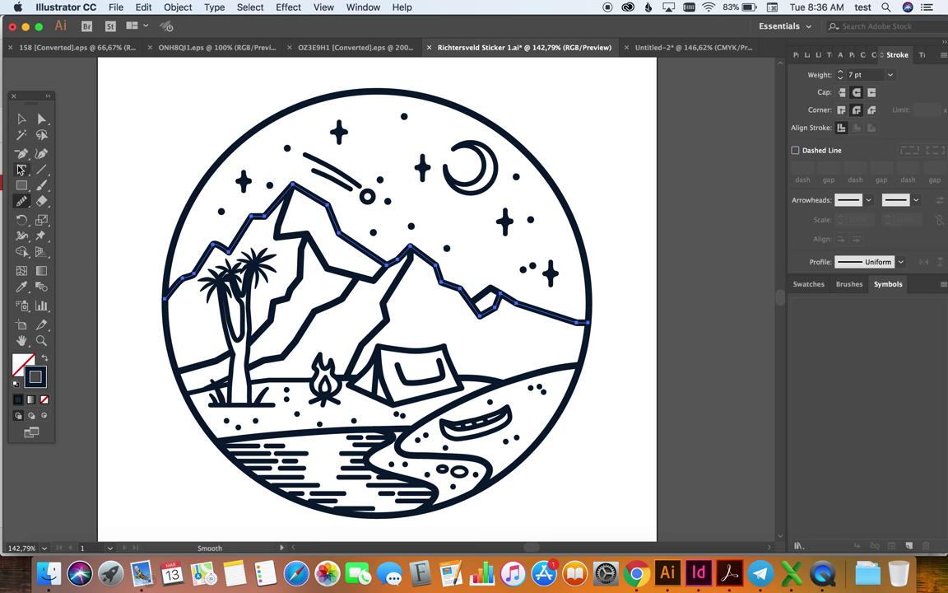
left_click(21, 118)
left_click(140, 168)
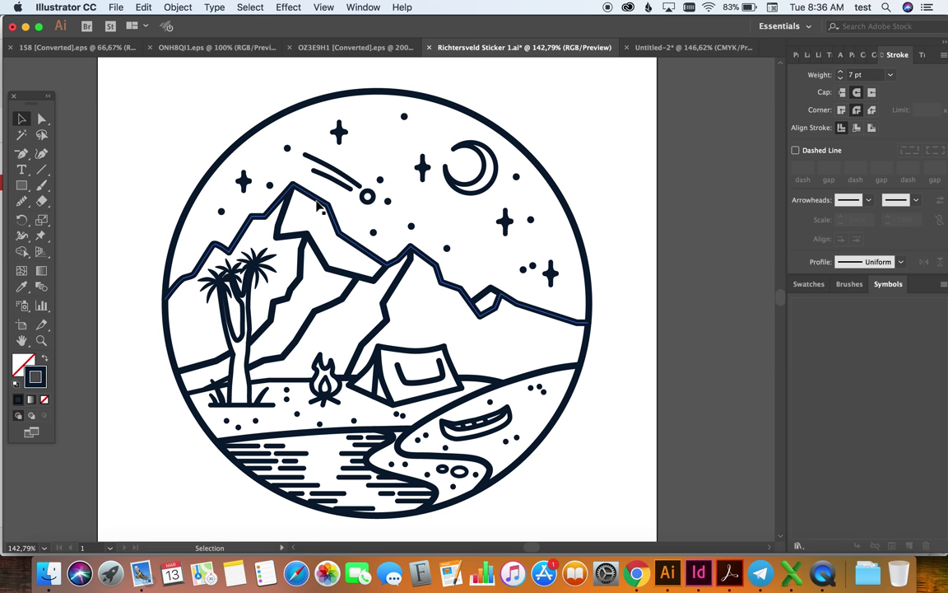
left_click(290, 187)
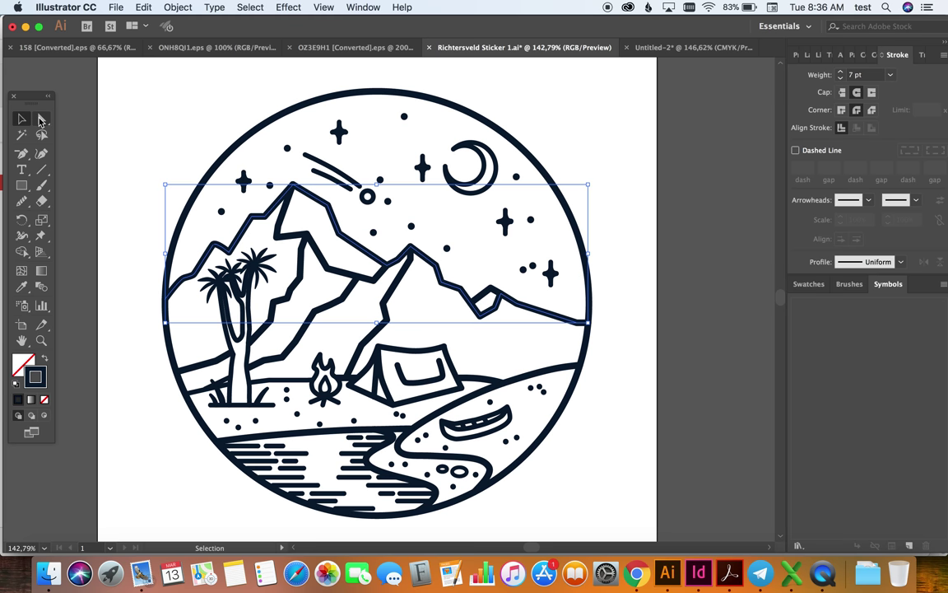
left_click(42, 118)
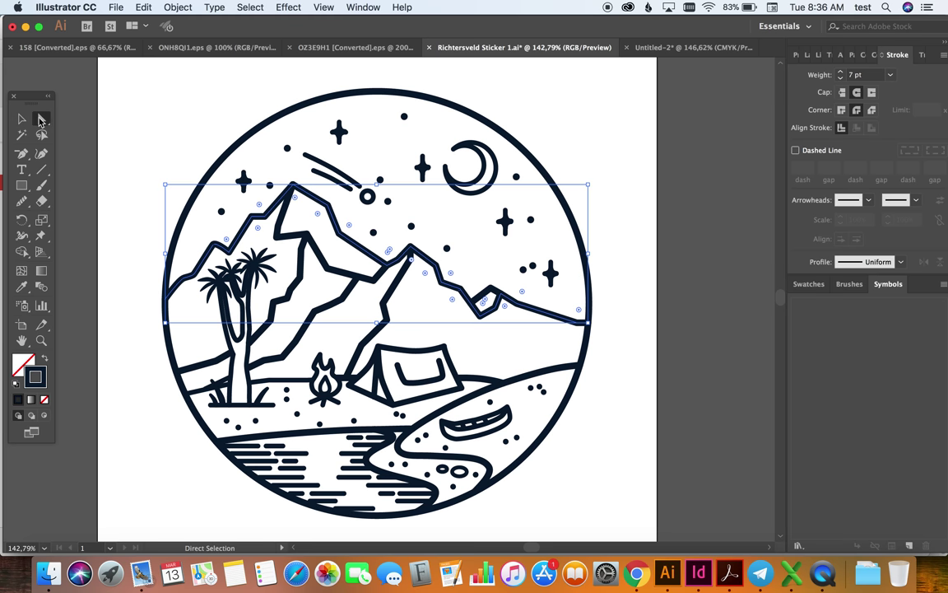
left_click(293, 185)
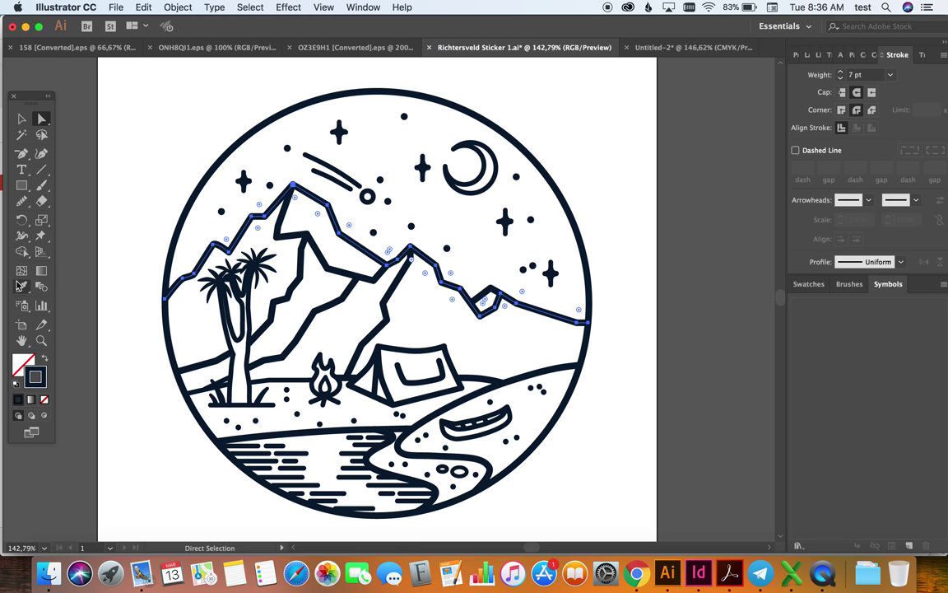
left_click(23, 202)
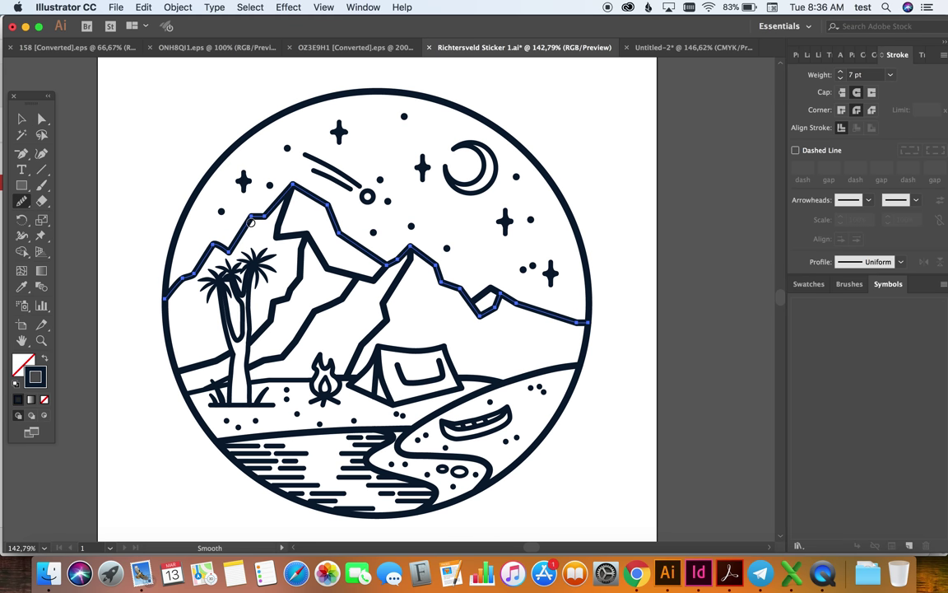
left_click_drag(258, 214, 265, 222)
left_click_drag(300, 182, 389, 258)
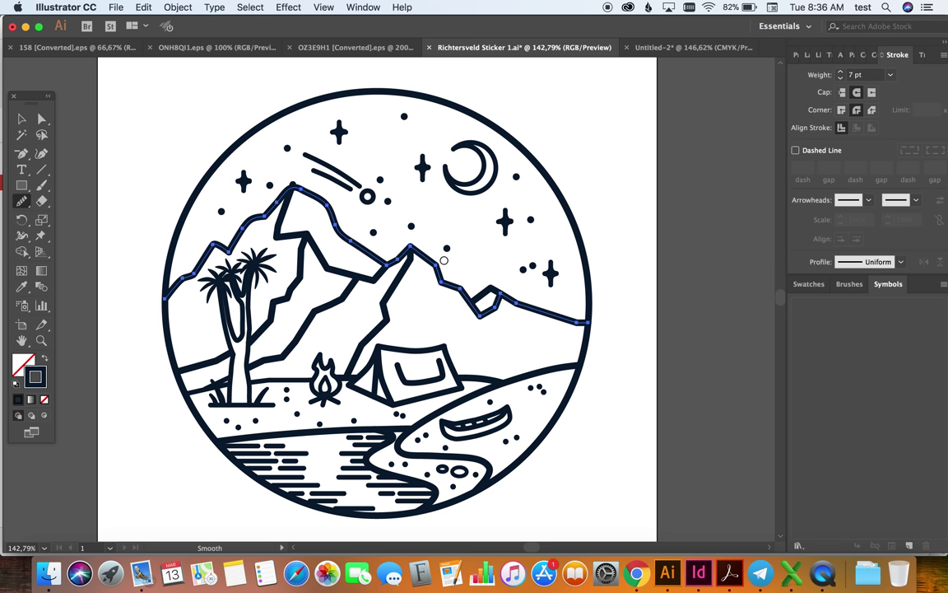
left_click_drag(444, 276, 455, 281)
left_click_drag(387, 265, 350, 254)
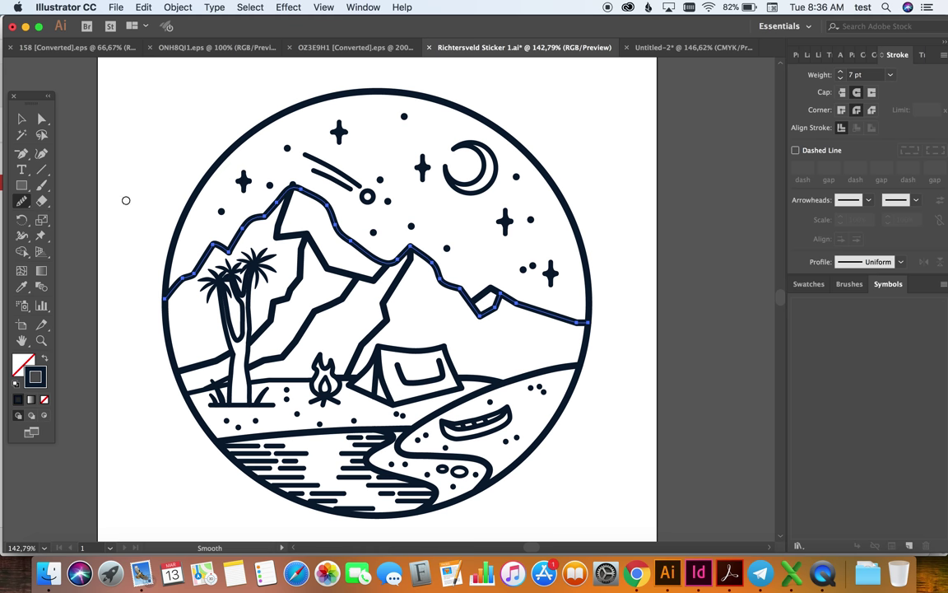
key("a")
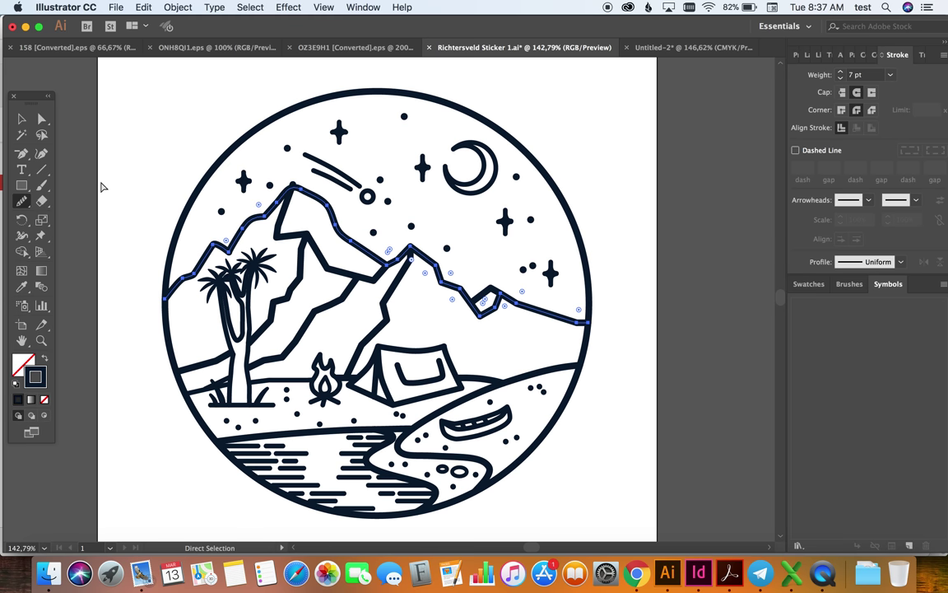
key("super+z")
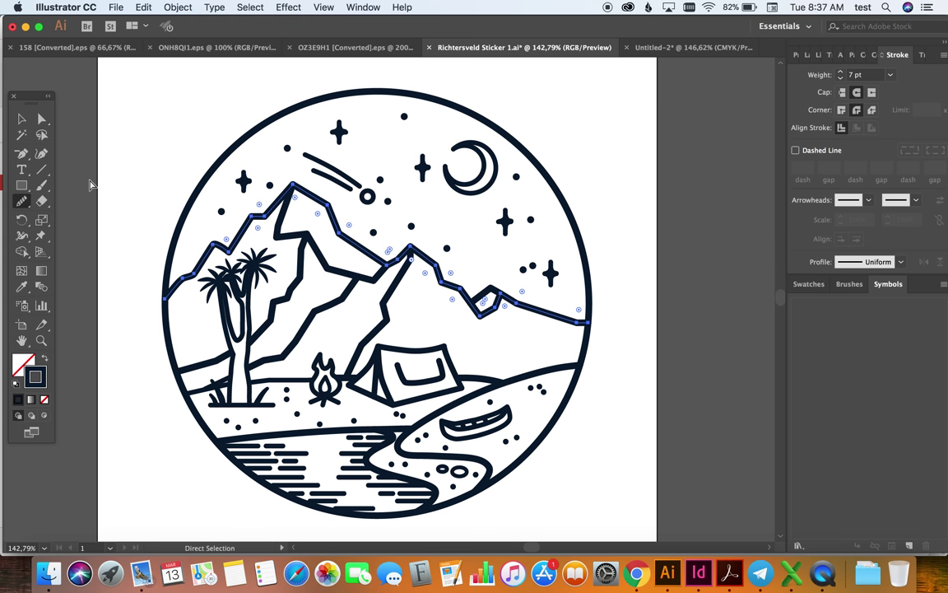
Step: Move the dark filler shape at the mountain outline's left end onto the pasteboard beside the artboard
left_click(89, 179, "super")
left_click(21, 117)
left_click_drag(171, 281, 75, 290)
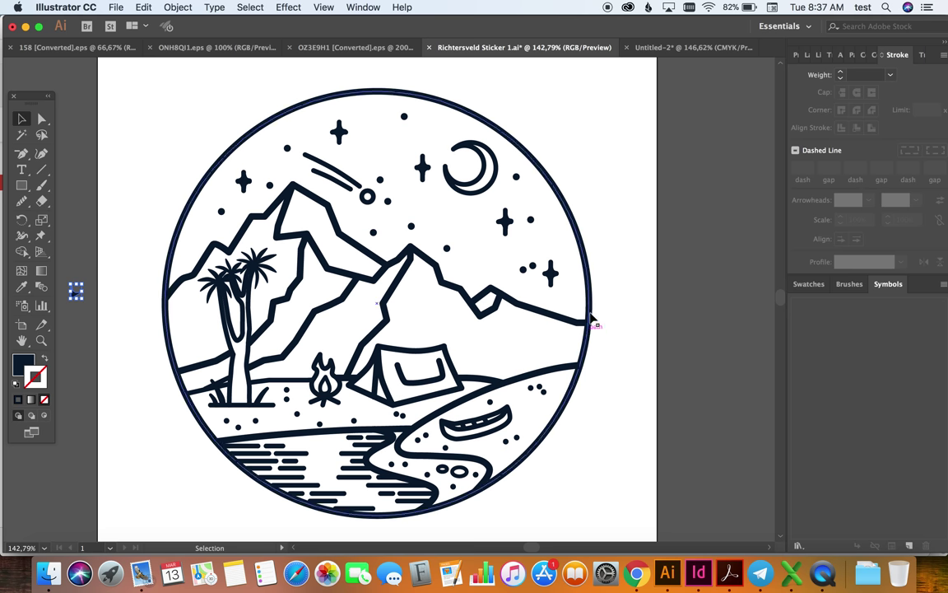
Step: Draw a small curved filler shape with the Pen tool where the mountain outline meets the circle's right edge
key("p")
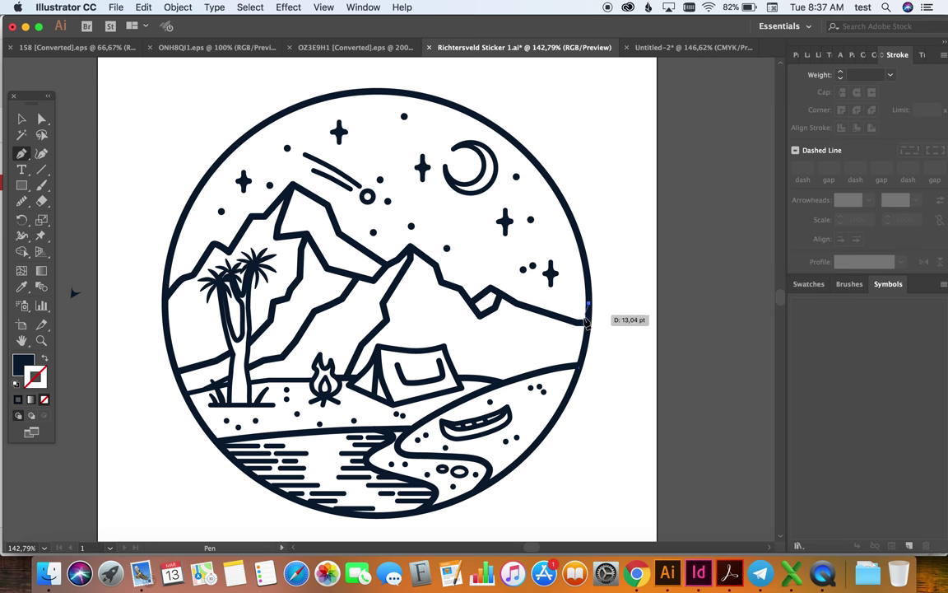
left_click(581, 319)
left_click(577, 322)
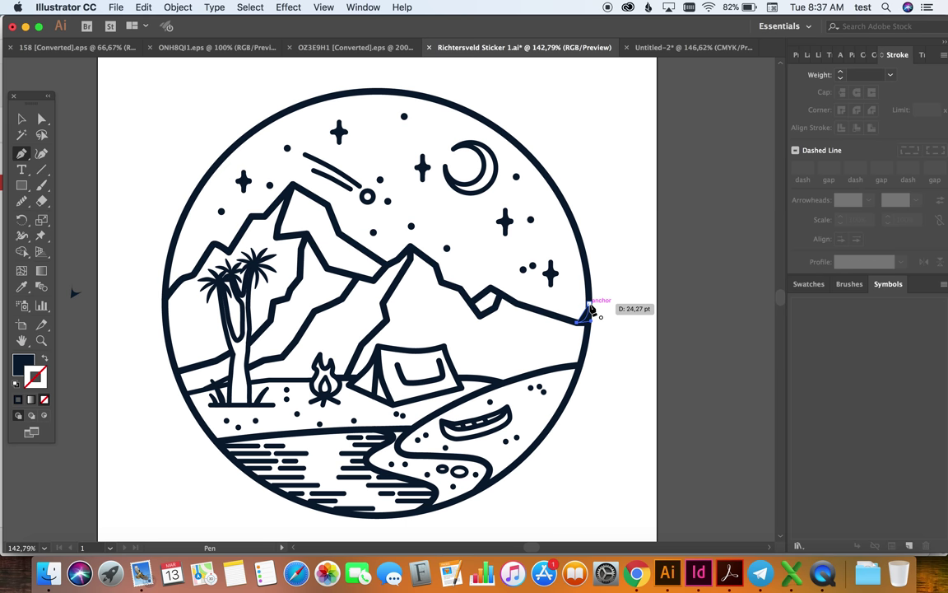
left_click_drag(591, 304, 579, 283)
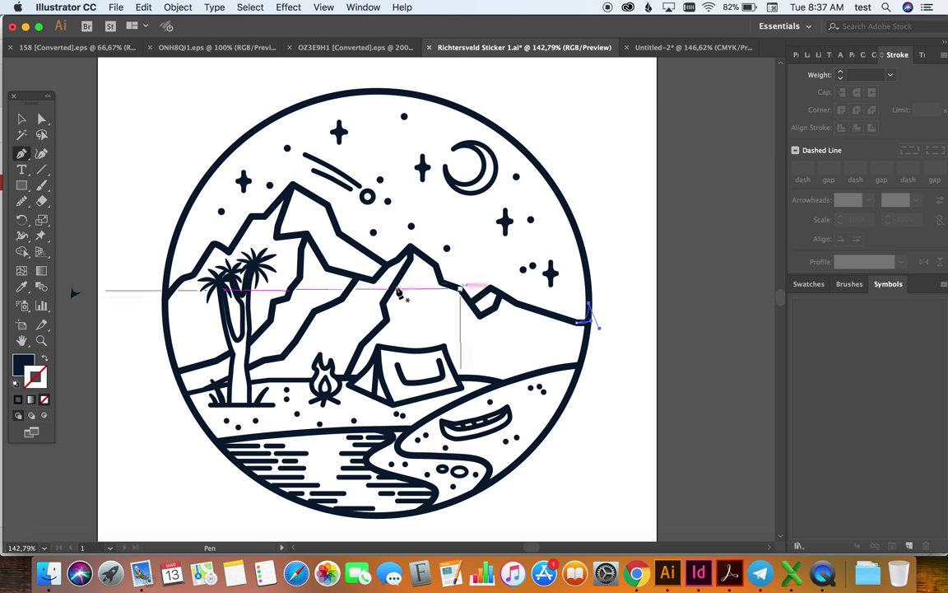
left_click(21, 118)
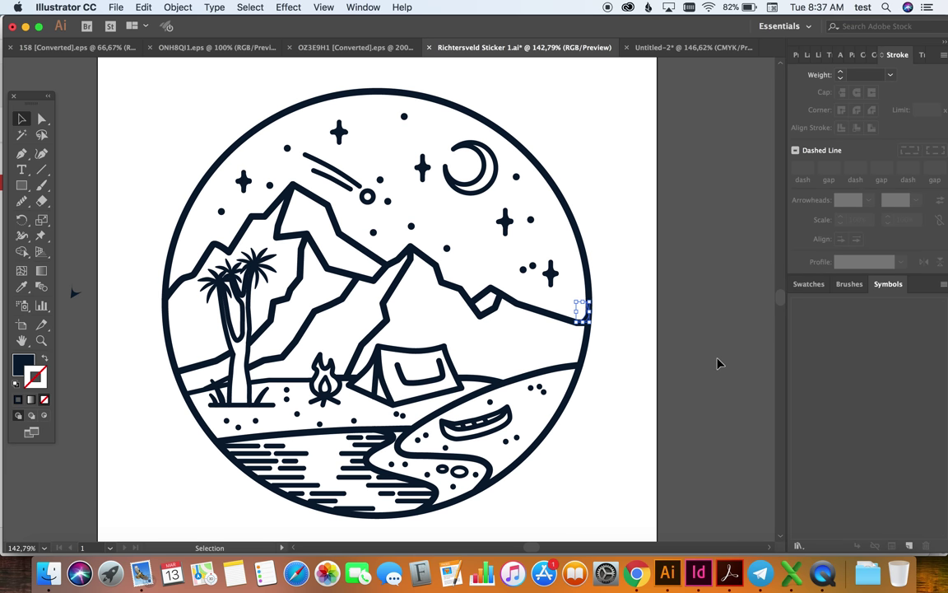
Step: Move the curved filler off the artwork to sit near the other filler shape, and delete both
left_click(735, 330)
left_click_drag(585, 322, 704, 342)
left_click(730, 400)
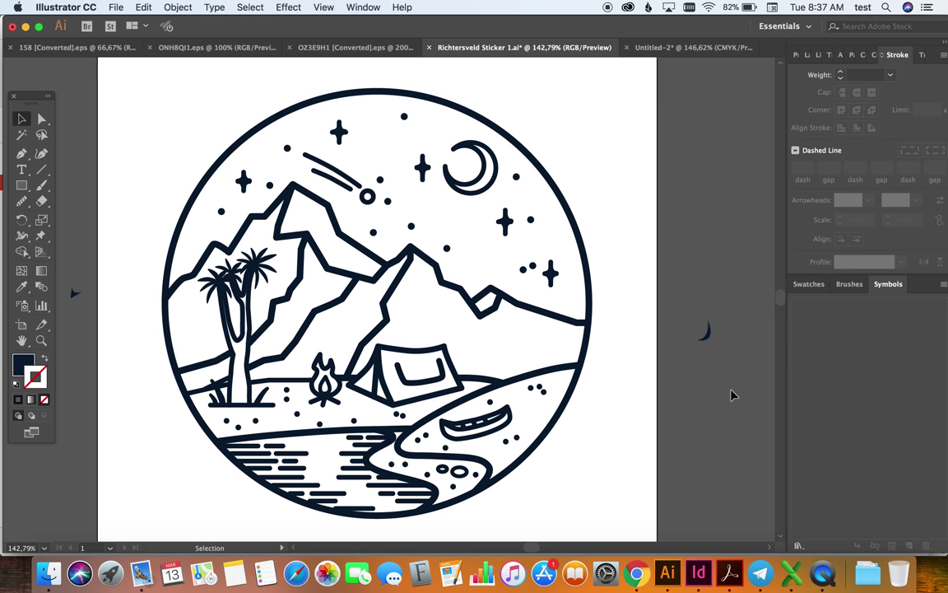
left_click_drag(708, 332, 71, 238)
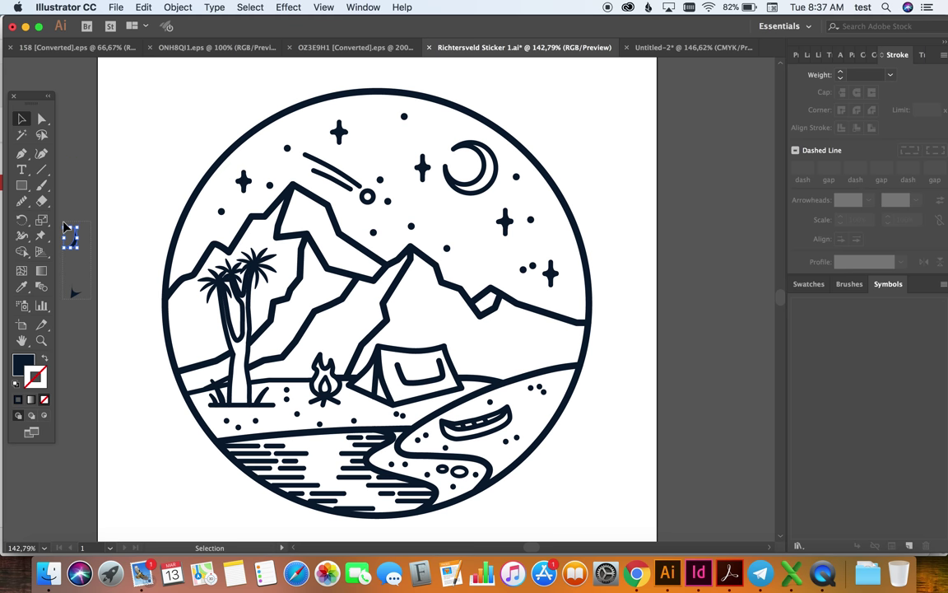
key("Delete")
Step: Move the speckled copy of the scene closer to the artboard and release its clipping mask
key("super+1")
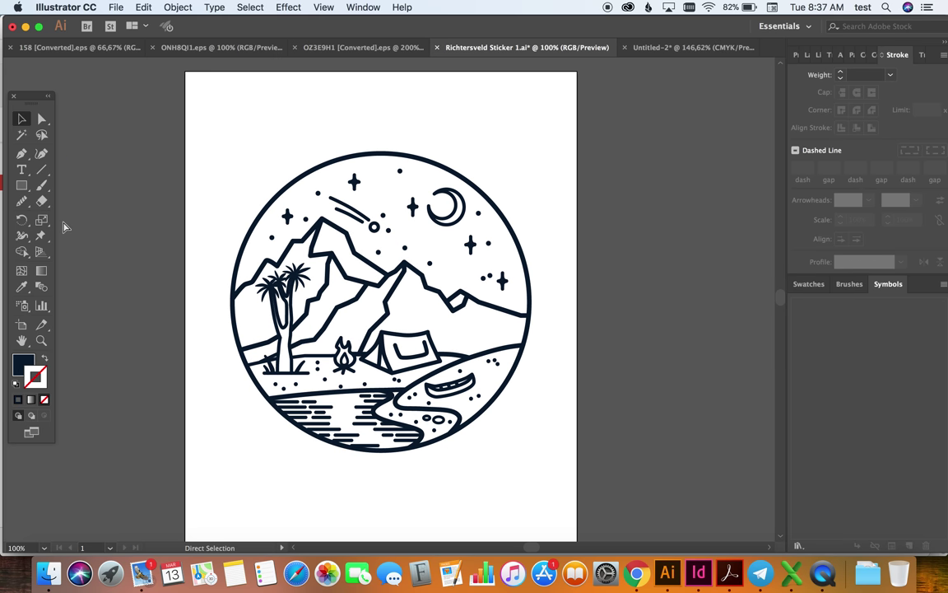
key("super+minus")
scroll(66, 224, "up", 3)
scroll(66, 224, "right", 2)
scroll(78, 205, "down", 1)
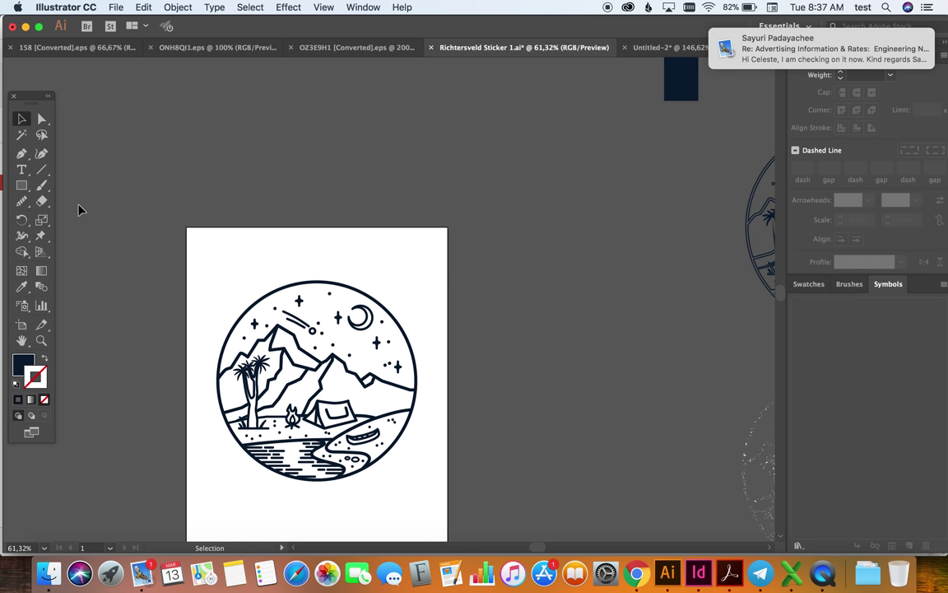
scroll(328, 282, "left", 10)
scroll(328, 288, "up", 5)
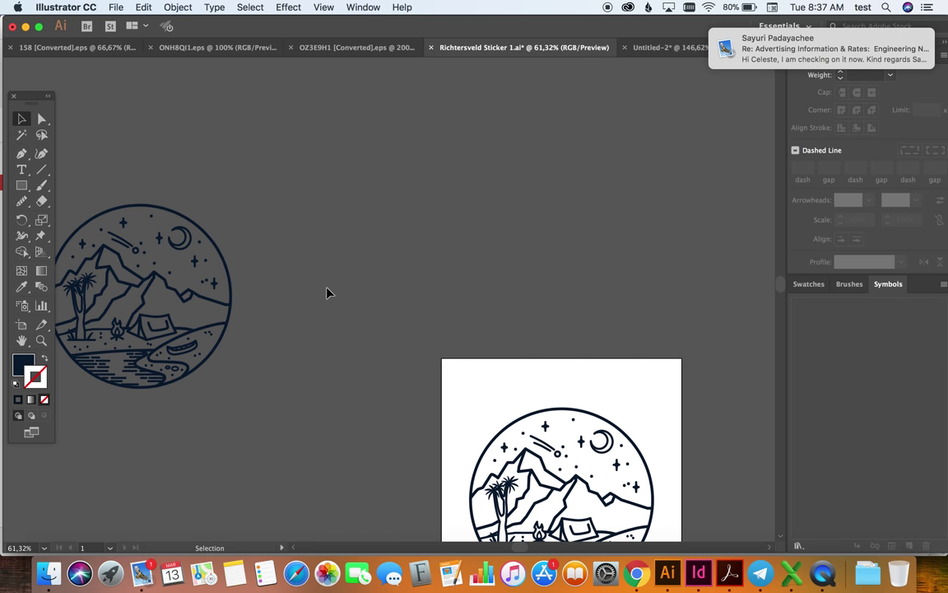
scroll(327, 293, "right", 10)
scroll(327, 292, "down", 7)
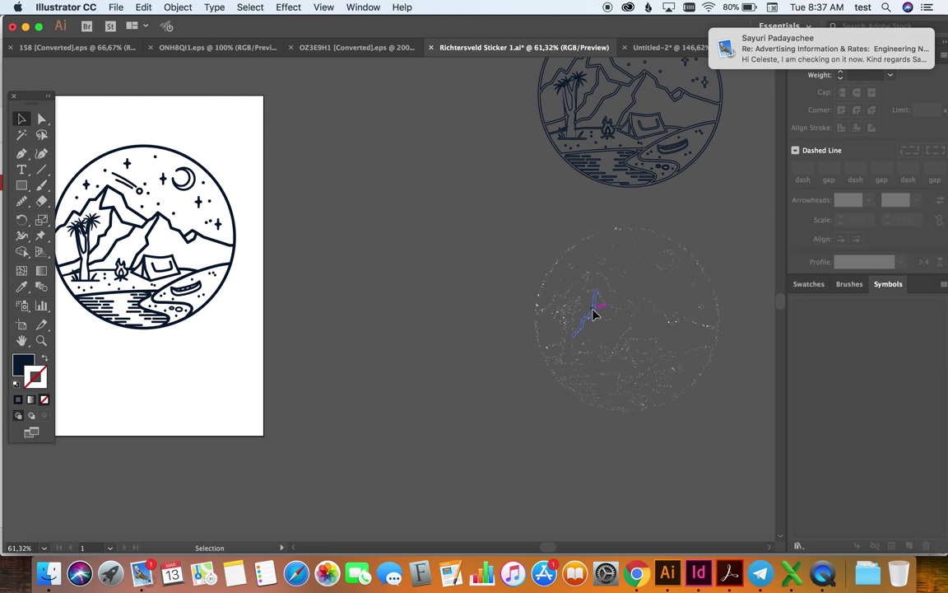
left_click(594, 315)
left_click_drag(594, 309, 383, 315)
key("alt+super+7")
Step: Move the released speckle texture onto the pasteboard above and to the left of the artboard
left_click(512, 174)
left_click_drag(474, 233, 371, 118)
left_click_drag(462, 150, 434, 117)
left_click_drag(351, 244, 182, 78)
left_click_drag(552, 332, 673, 284)
left_click_drag(362, 180, 500, 325)
left_click_drag(300, 201, 183, 135)
Step: Duplicate the complete scene artwork from the artboard onto the pasteboard at its upper right
left_click(201, 322)
left_click_drag(140, 257, 339, 451)
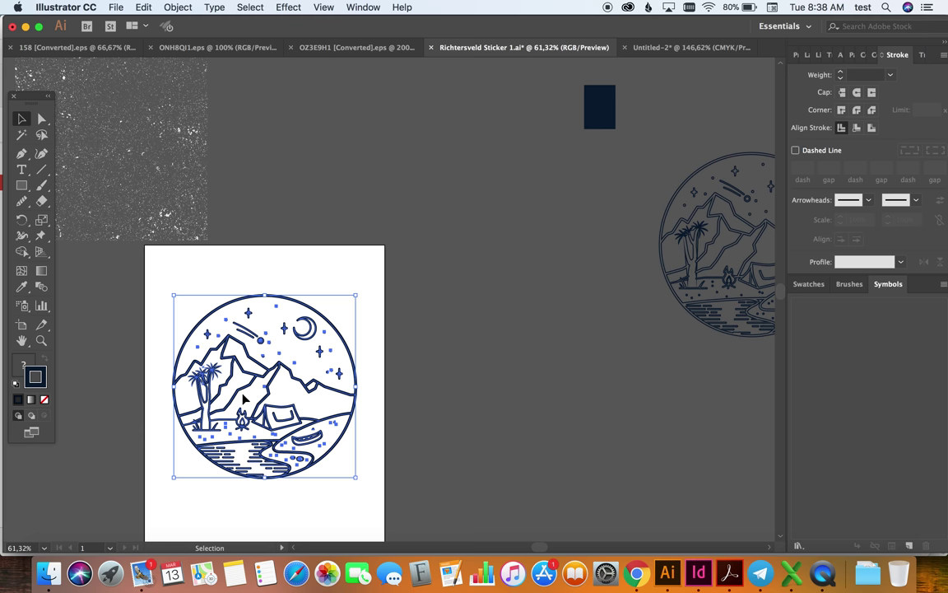
left_click_drag(240, 398, 441, 199, "alt")
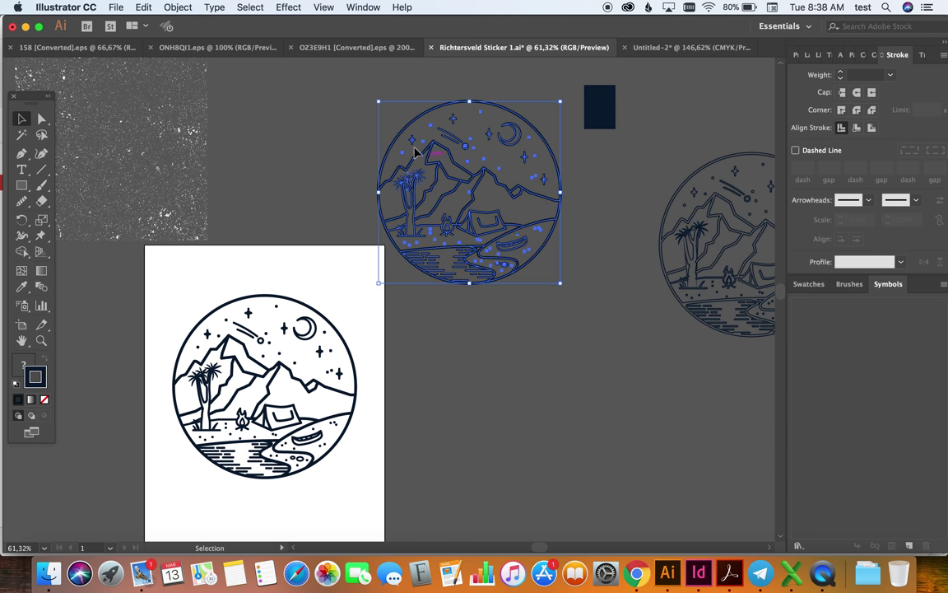
Step: Expand the appearance of the duplicated scene, and expand it with Object, Fill and Stroke enabled
left_click(177, 10)
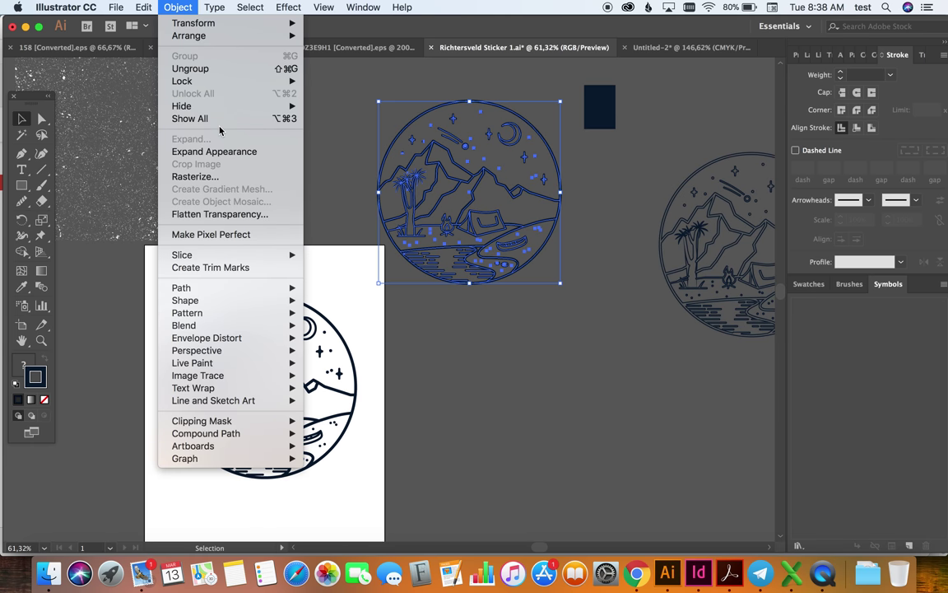
left_click(227, 151)
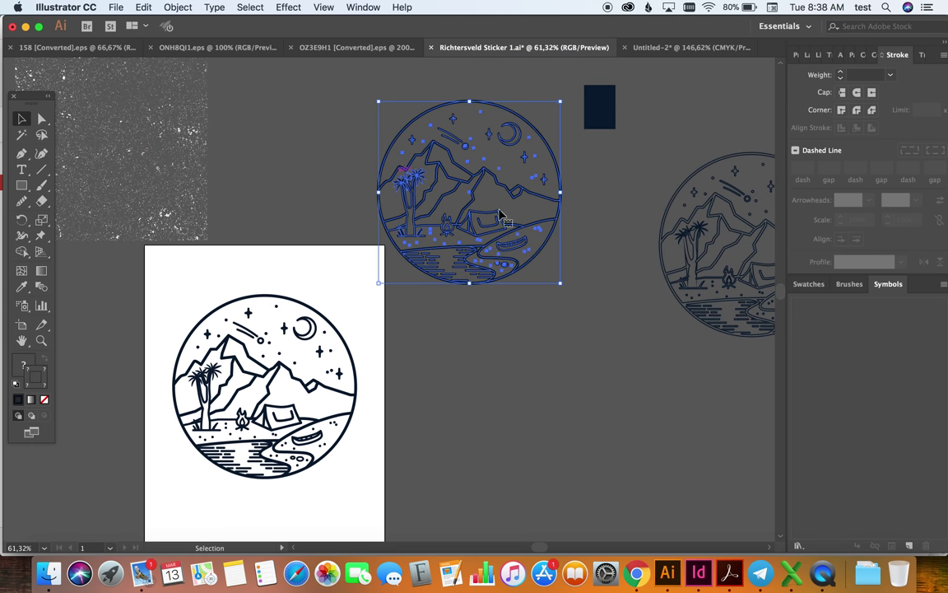
left_click(176, 8)
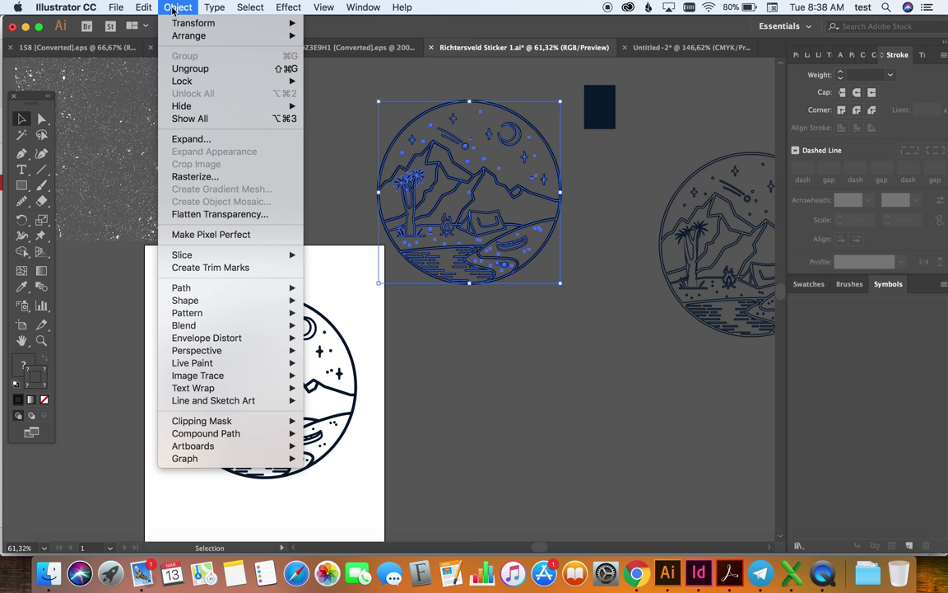
left_click(188, 140)
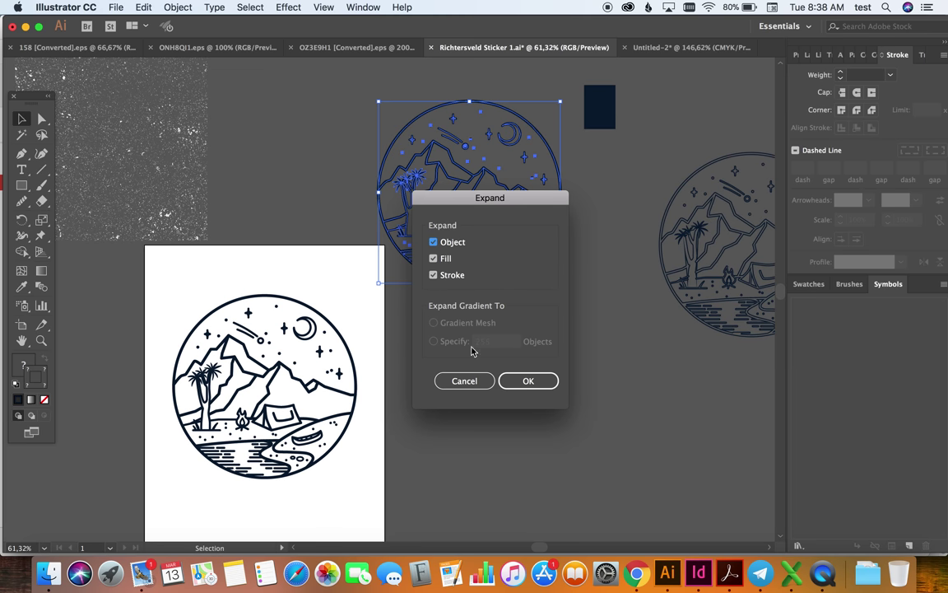
left_click(529, 382)
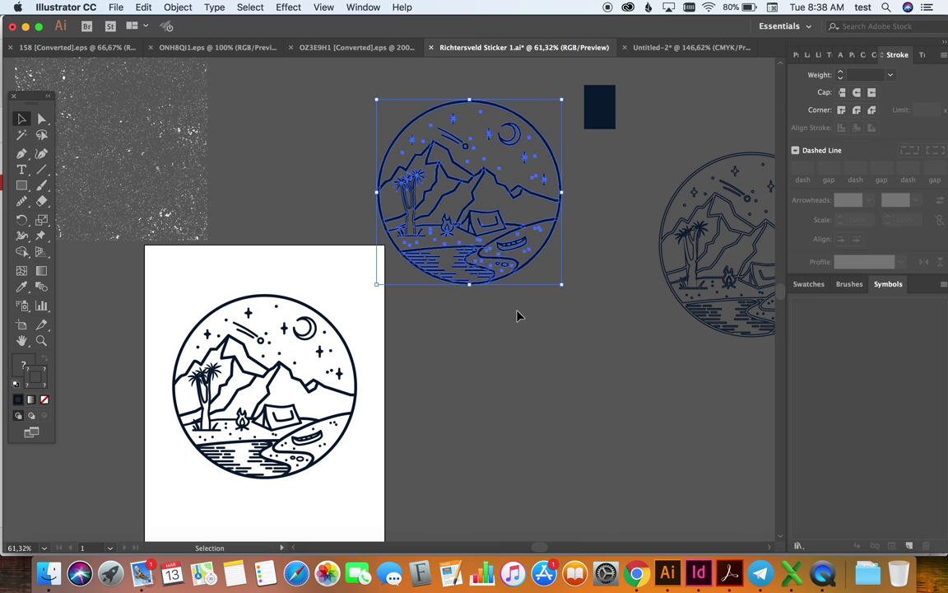
Step: Move the expanded scene copy toward the artboard's upper right corner and combine all its shapes into one compound path
left_click(364, 383)
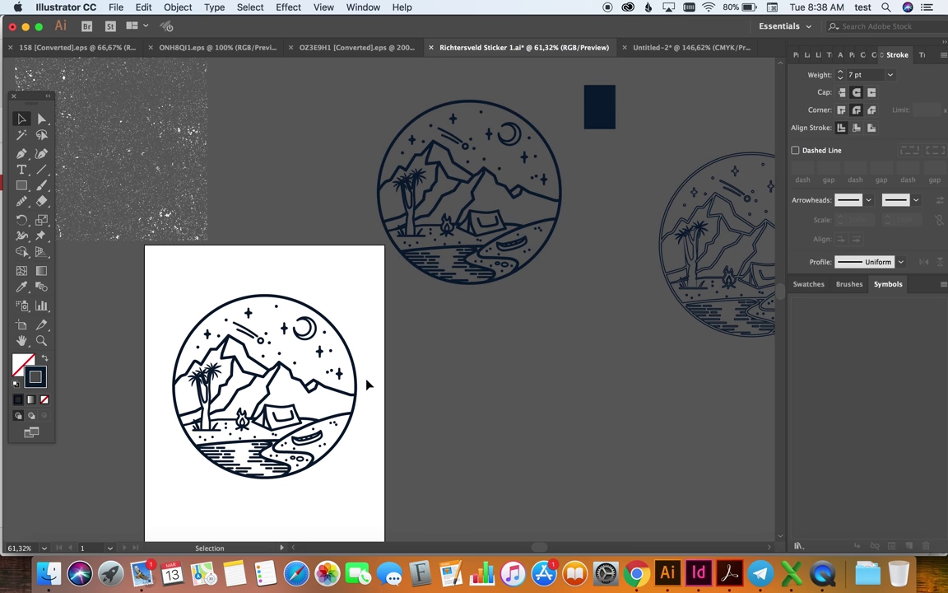
left_click(339, 394)
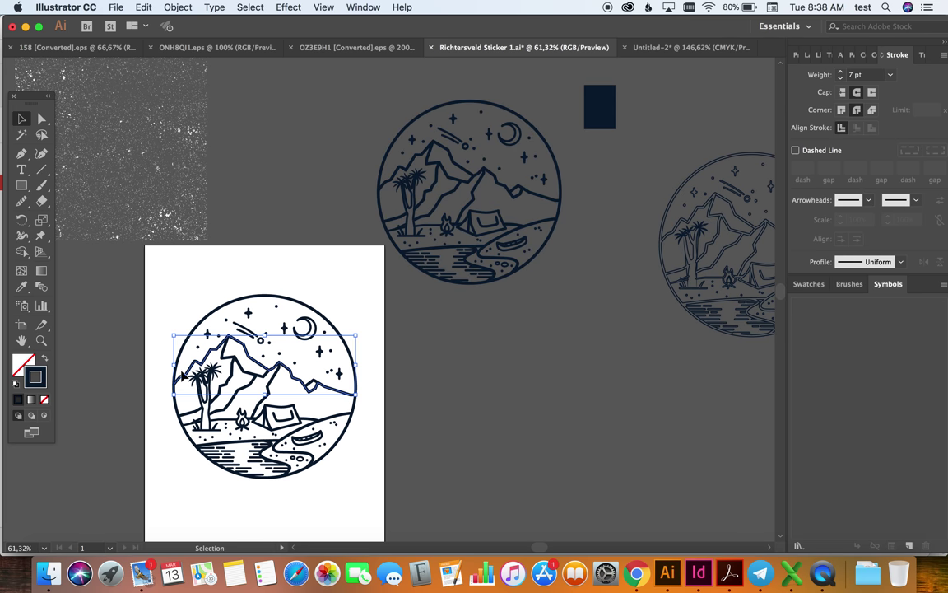
left_click(400, 169)
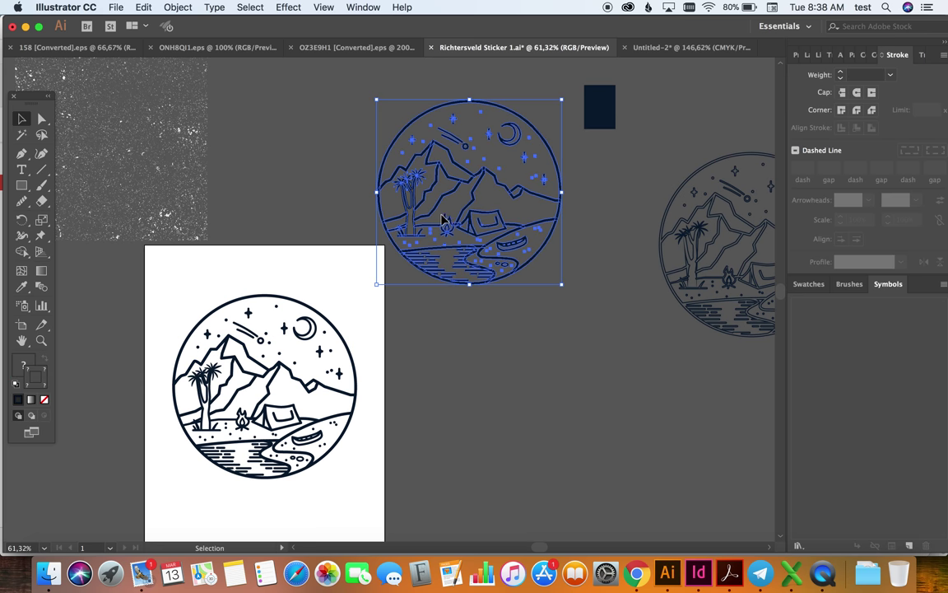
mouse_move(443, 219)
left_mouse_down()
mouse_move(476, 247)
mouse_move(516, 227)
mouse_move(433, 228)
left_mouse_up()
left_click(179, 7)
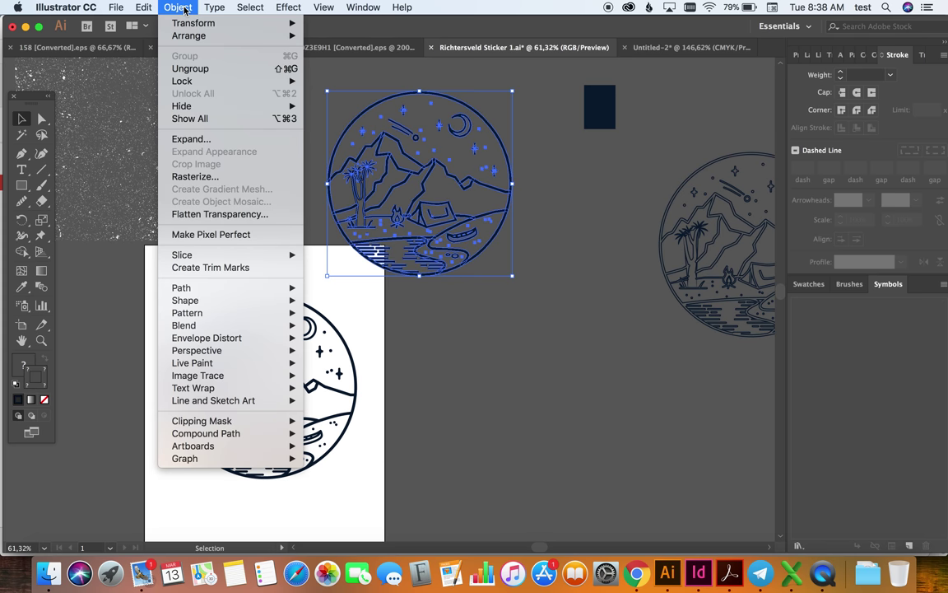
mouse_move(243, 433)
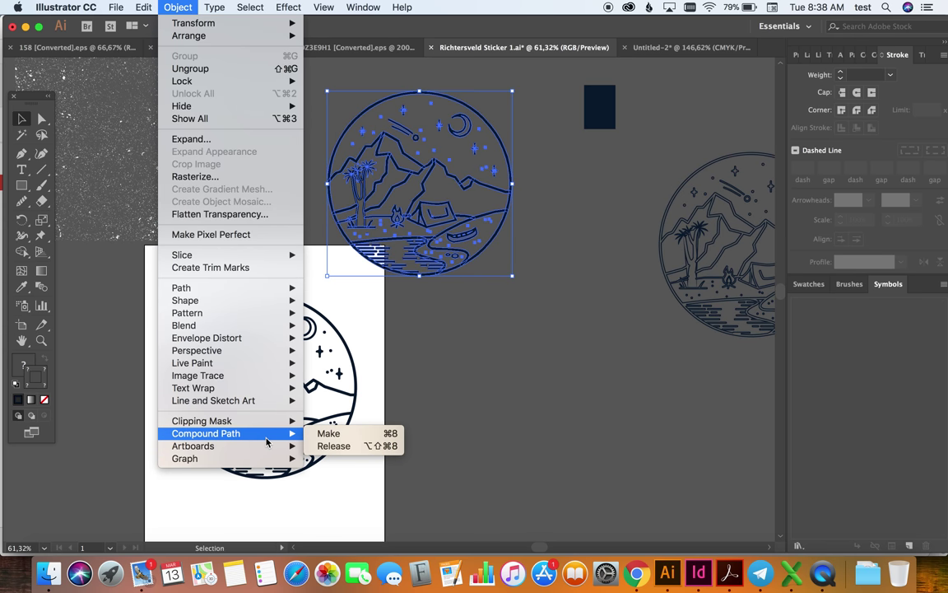
left_click(330, 435)
left_click(445, 320)
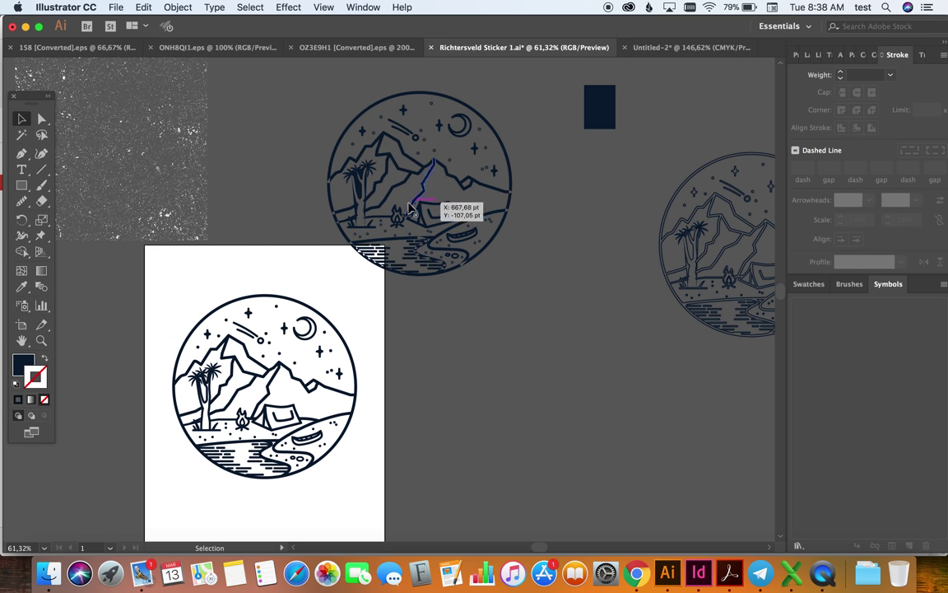
left_click(368, 183)
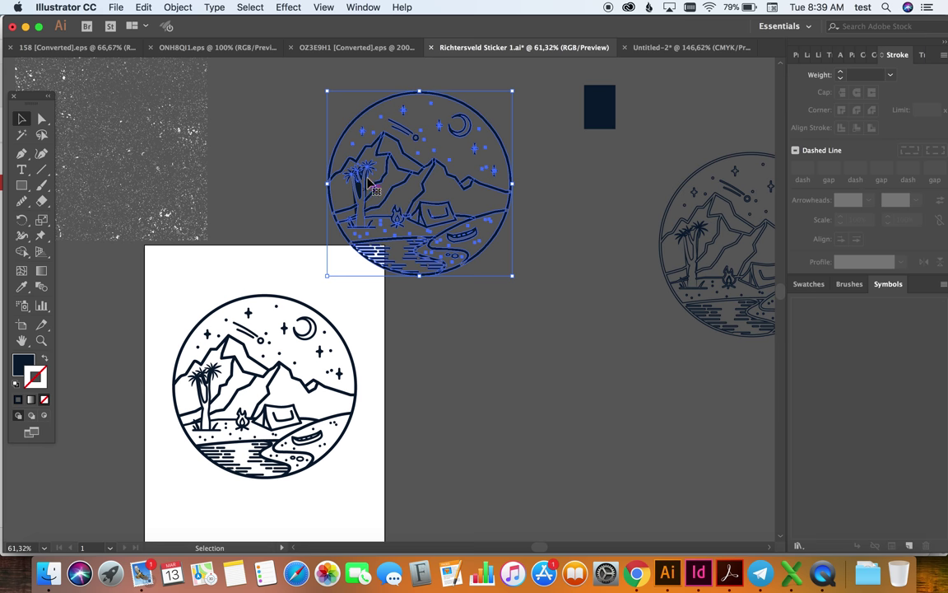
left_click(286, 185)
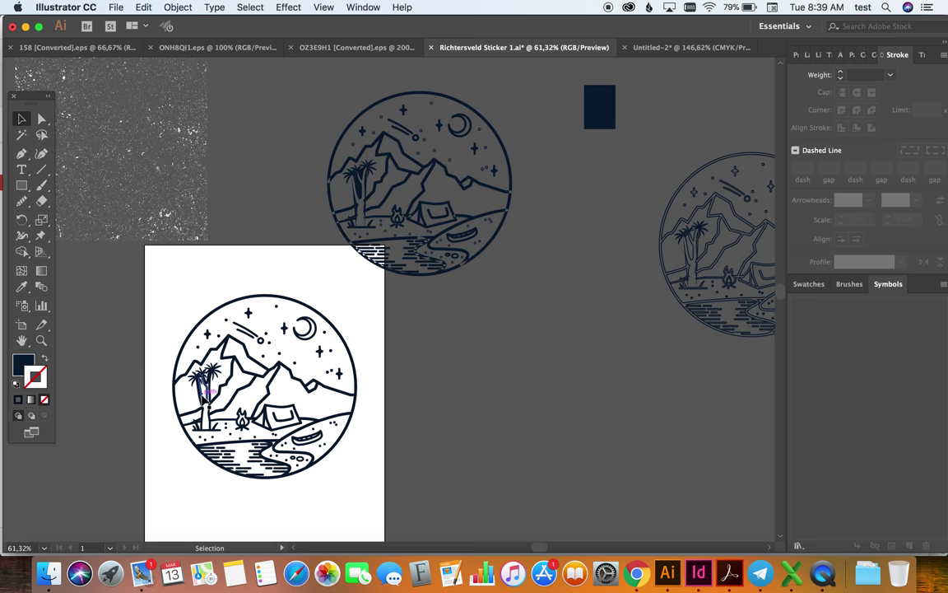
Step: Examine the tree's trunk and leaf paths in the original artwork up close and compare them with the compound copy
left_click(190, 369)
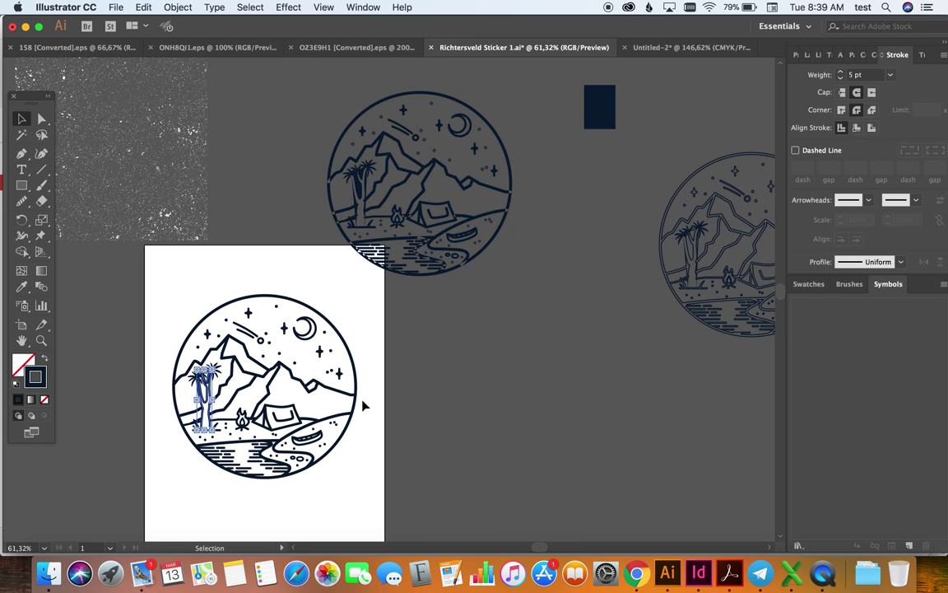
scroll(363, 406, "up", 5)
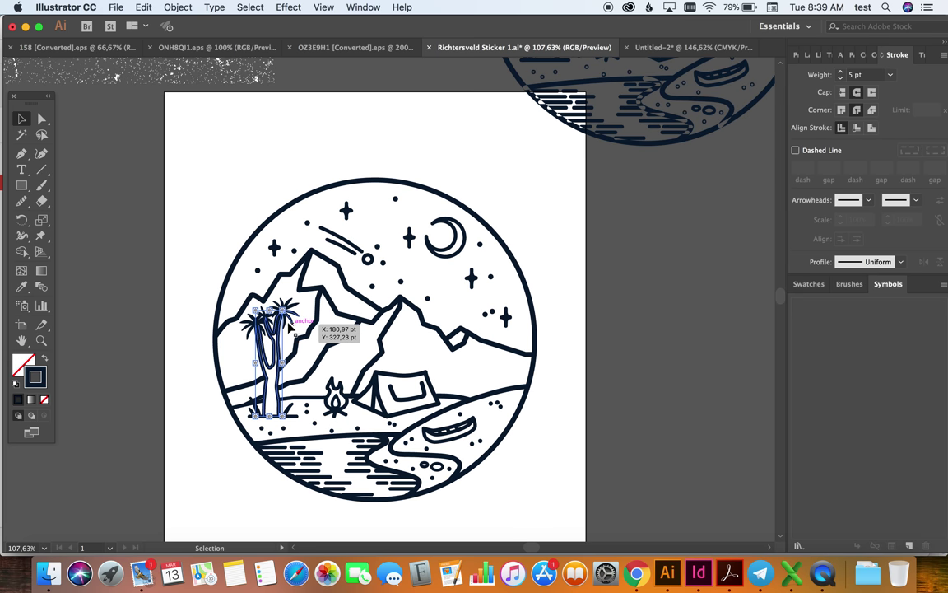
scroll(290, 345, "up", 1)
scroll(290, 347, "up", 5)
scroll(289, 346, "up", 2)
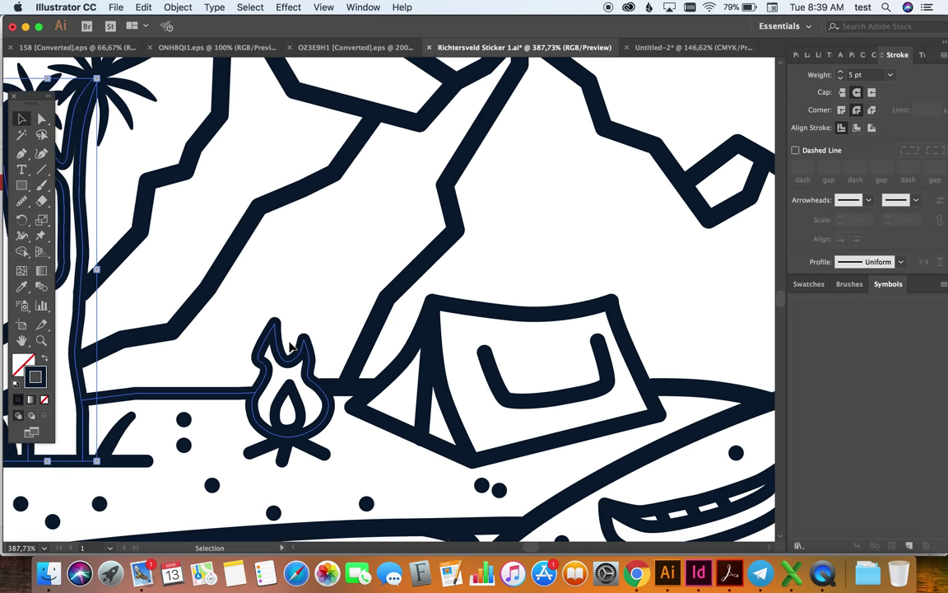
scroll(291, 341, "up", 4)
scroll(291, 341, "left", 5)
scroll(326, 278, "up", 1)
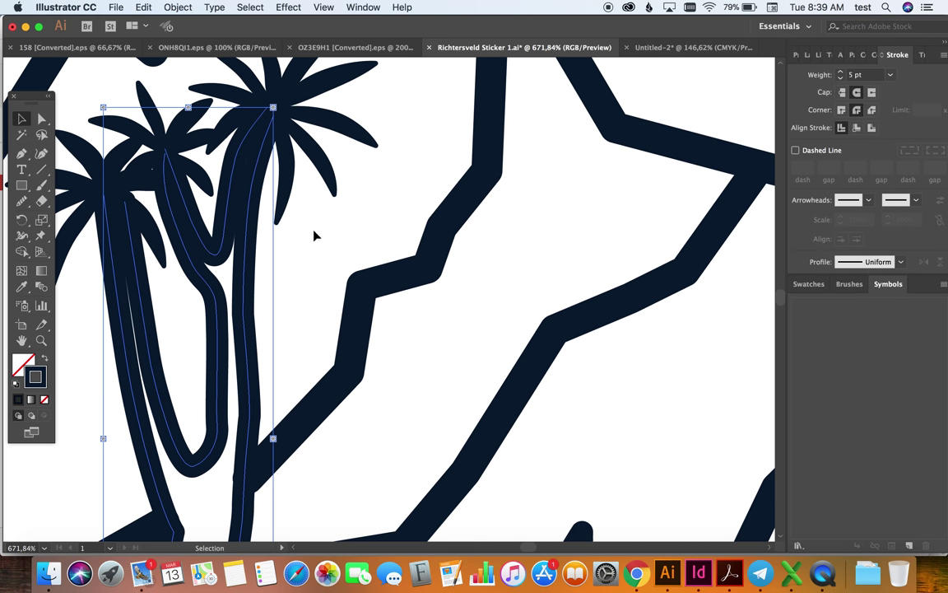
scroll(298, 182, "up", 2)
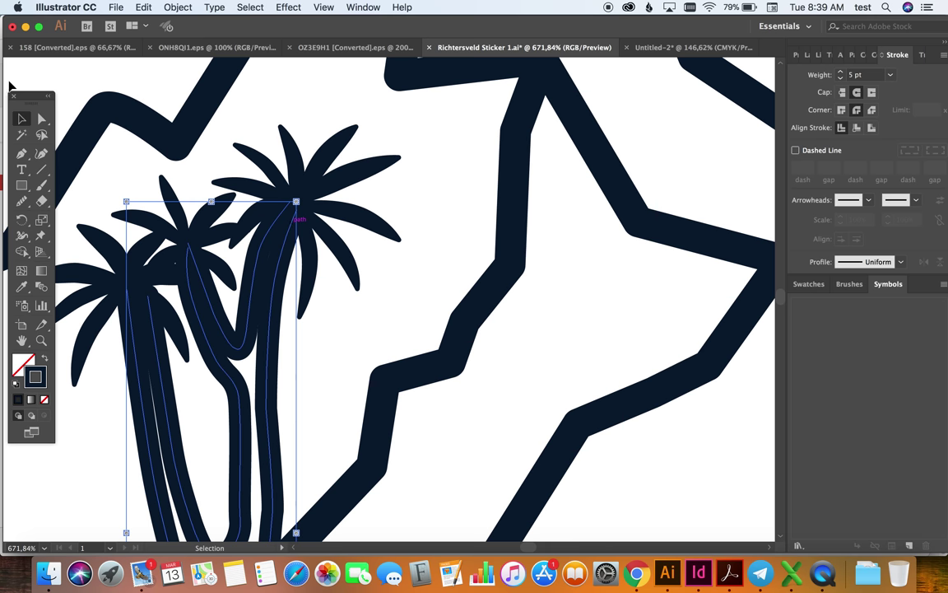
left_click(41, 119)
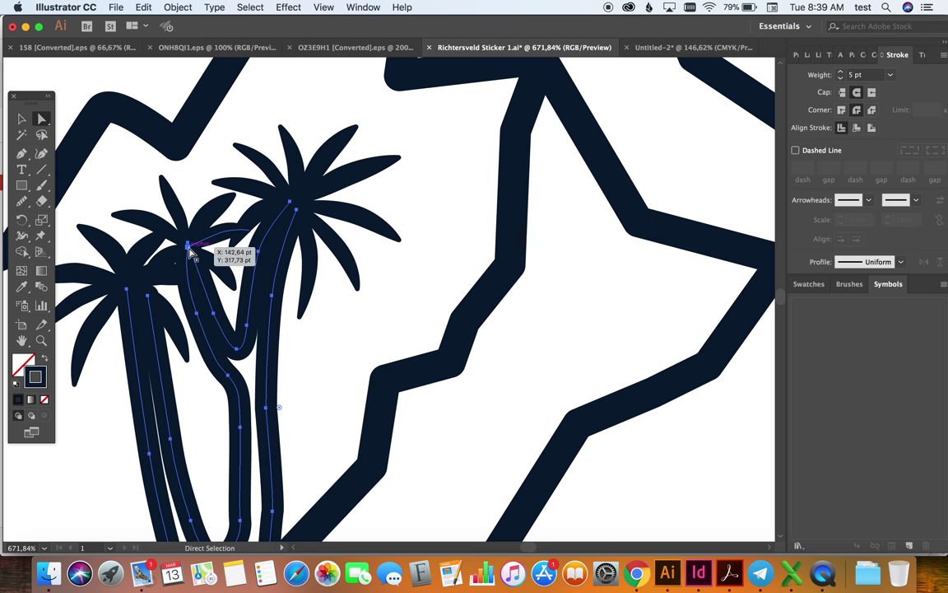
left_click(138, 300)
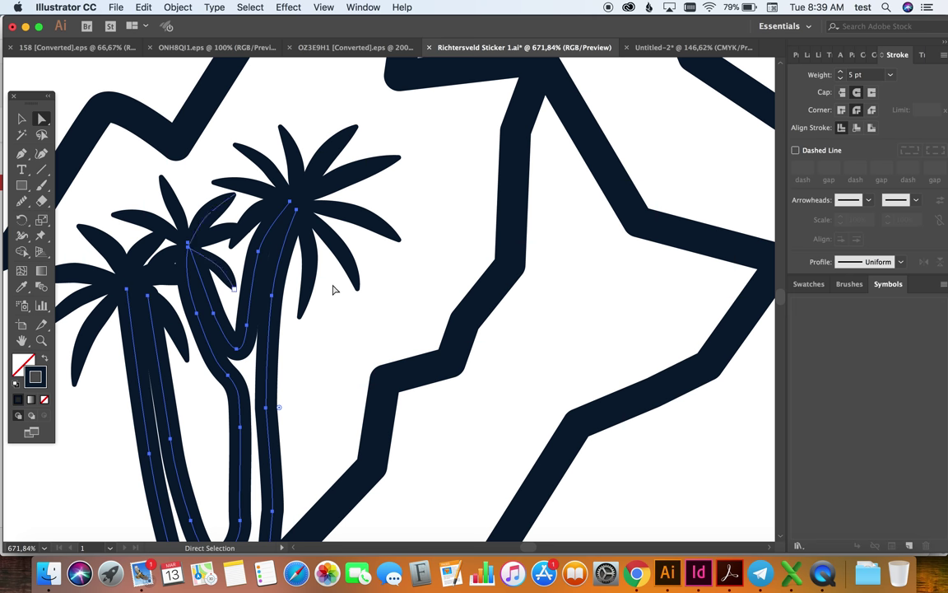
scroll(367, 288, "down", 5)
scroll(366, 288, "down", 5)
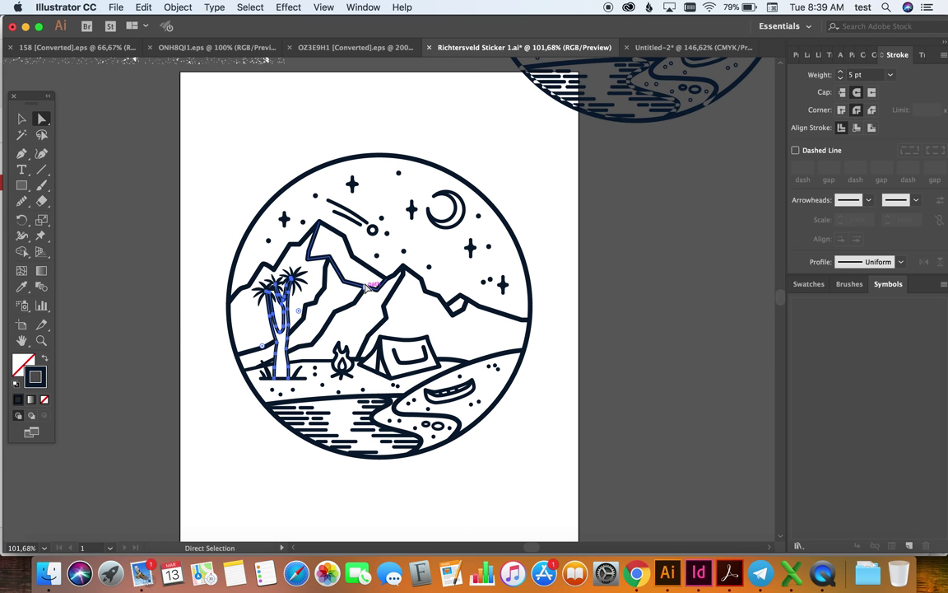
left_click_drag(365, 287, 153, 476)
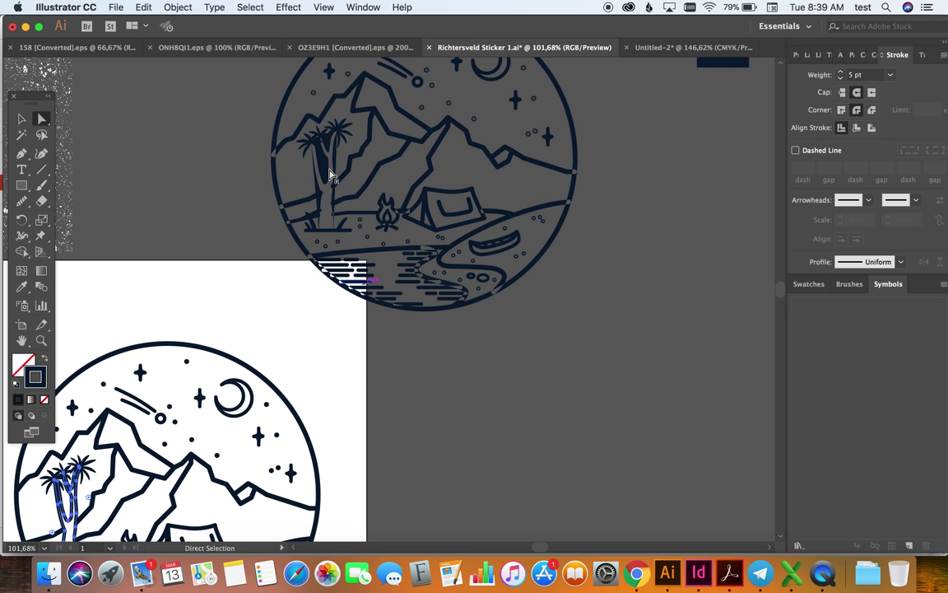
left_click(21, 119)
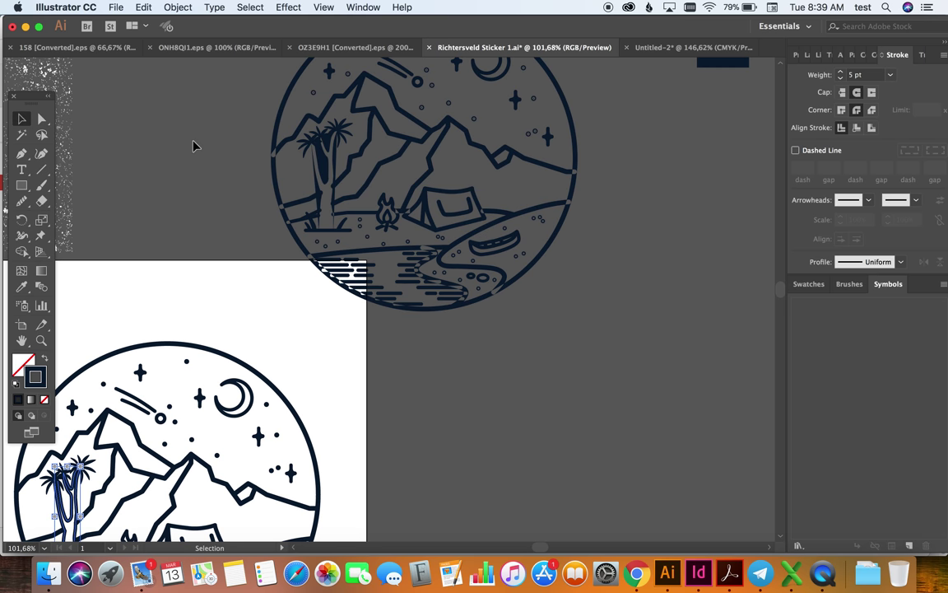
Step: Place the compound scene copy directly beside the speckle texture and bring it to the front
scroll(194, 147, "down", 4)
scroll(194, 146, "up", 3)
scroll(193, 147, "left", 4)
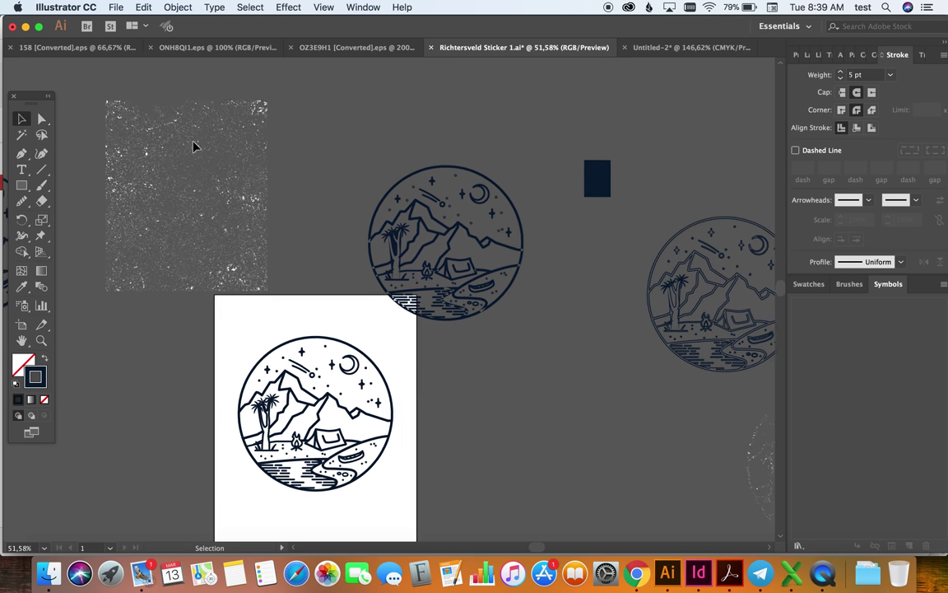
left_click_drag(414, 212, 326, 156)
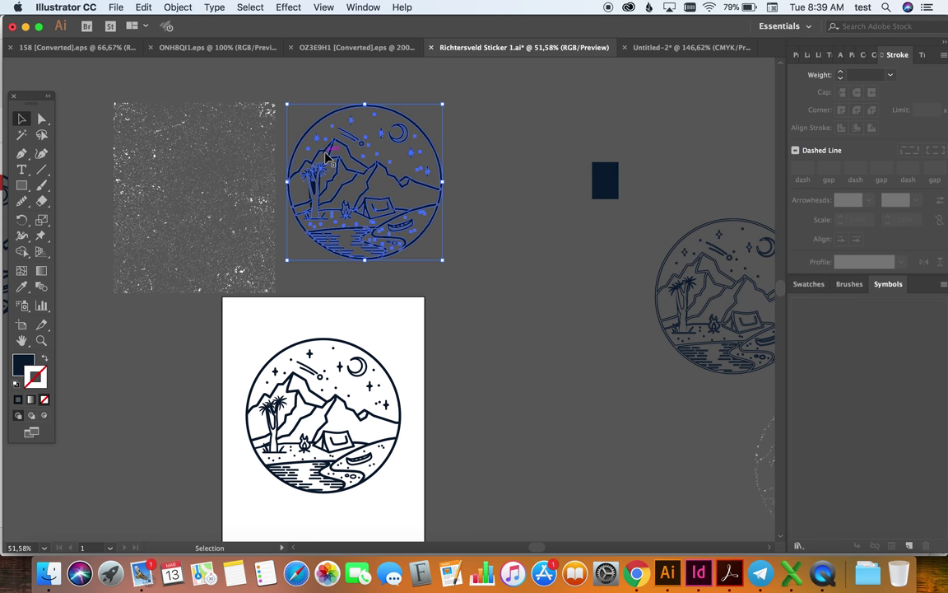
right_click(327, 156)
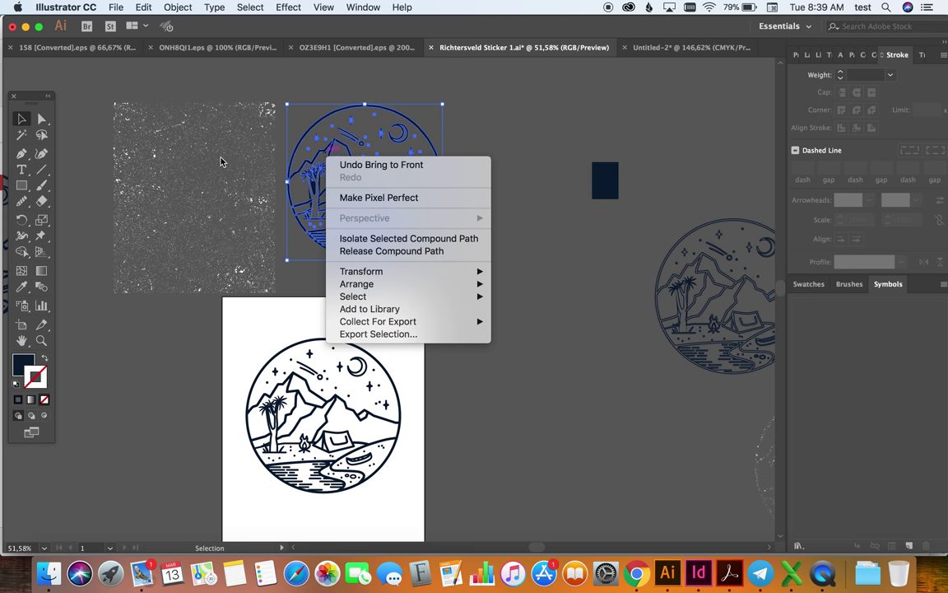
mouse_move(377, 285)
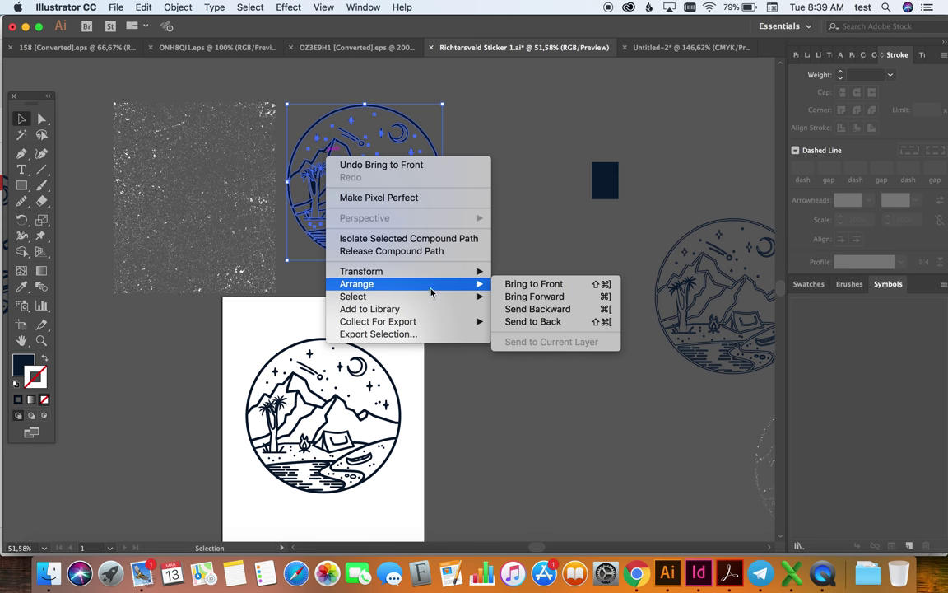
left_click(527, 284)
left_click(482, 203)
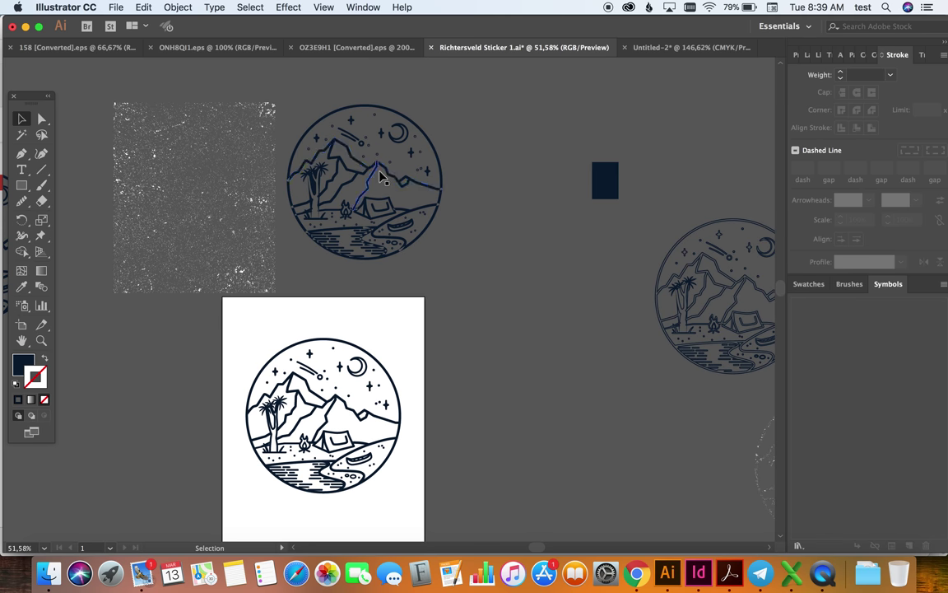
Step: Position the compound scene over the speckle texture and make a clipping mask from both, accepting the complex mask
left_click_drag(380, 177, 212, 188)
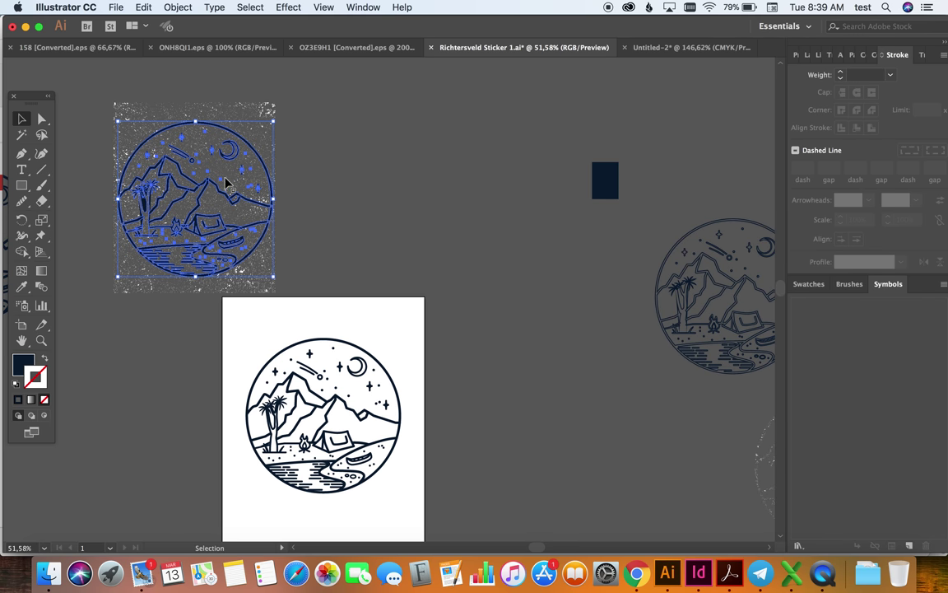
left_click(300, 150)
left_click_drag(300, 151, 229, 210)
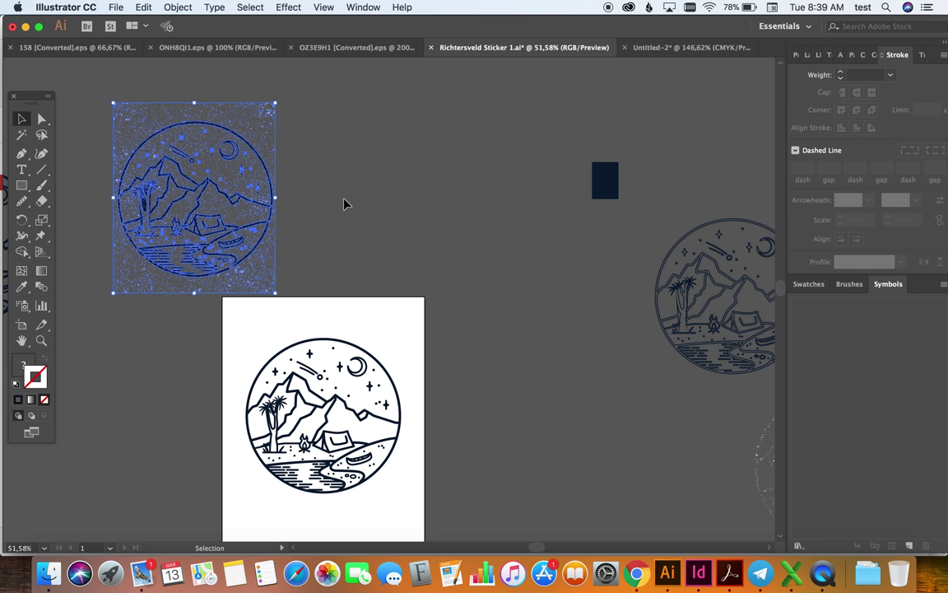
key("super+7")
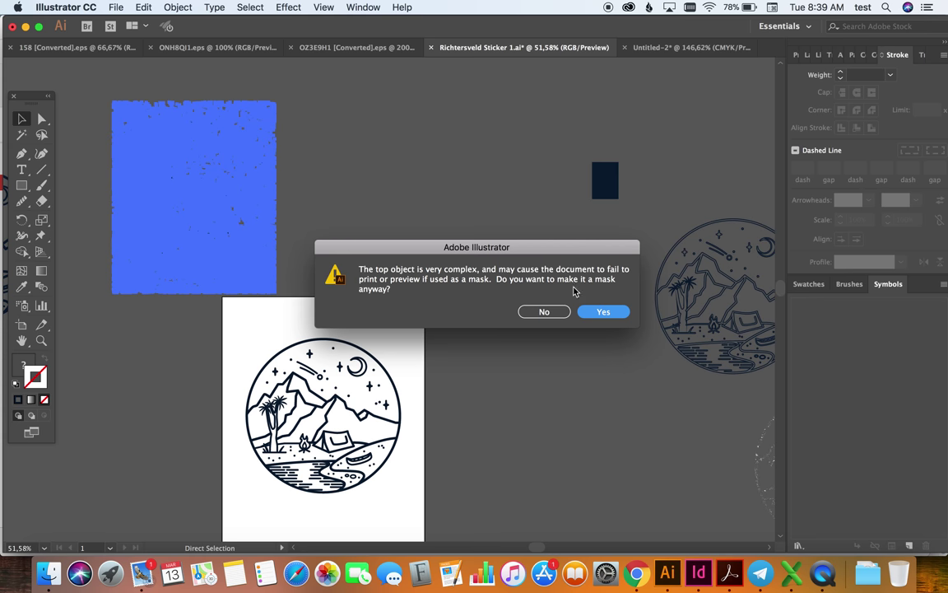
left_click(618, 312)
Step: Move the clipped speckle artwork onto the pasteboard just above the artboard
left_click_drag(209, 195, 434, 194)
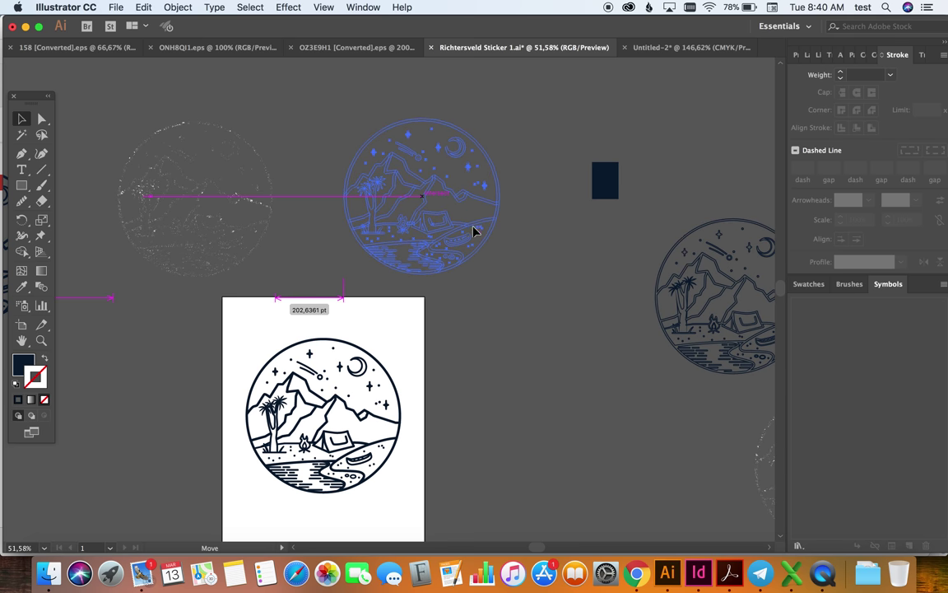
left_click(370, 411)
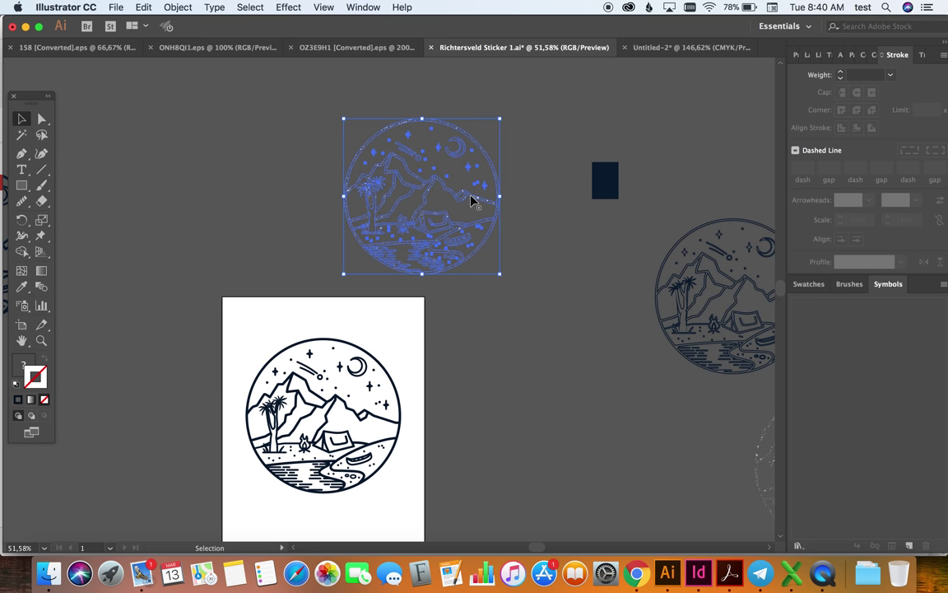
left_click_drag(470, 197, 500, 307)
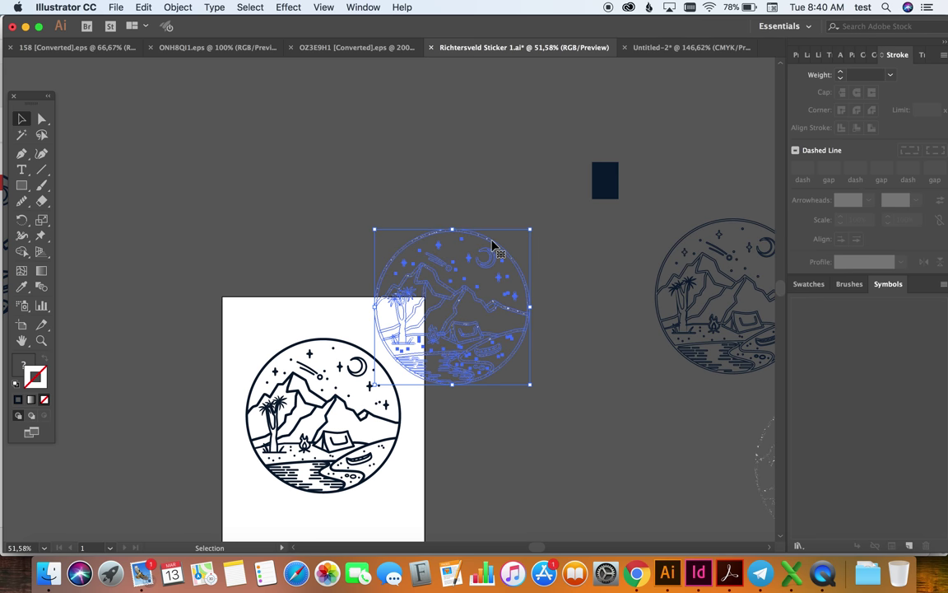
left_click_drag(487, 233, 372, 147)
left_click_drag(384, 191, 384, 191)
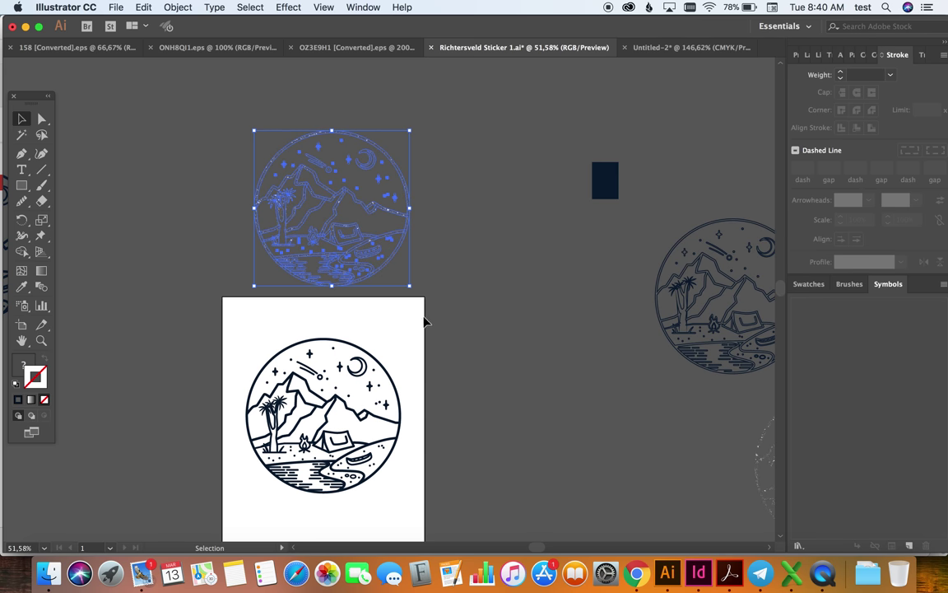
Step: Duplicate the complete original scene from the artboard onto the pasteboard beside its right edge
left_click(379, 360)
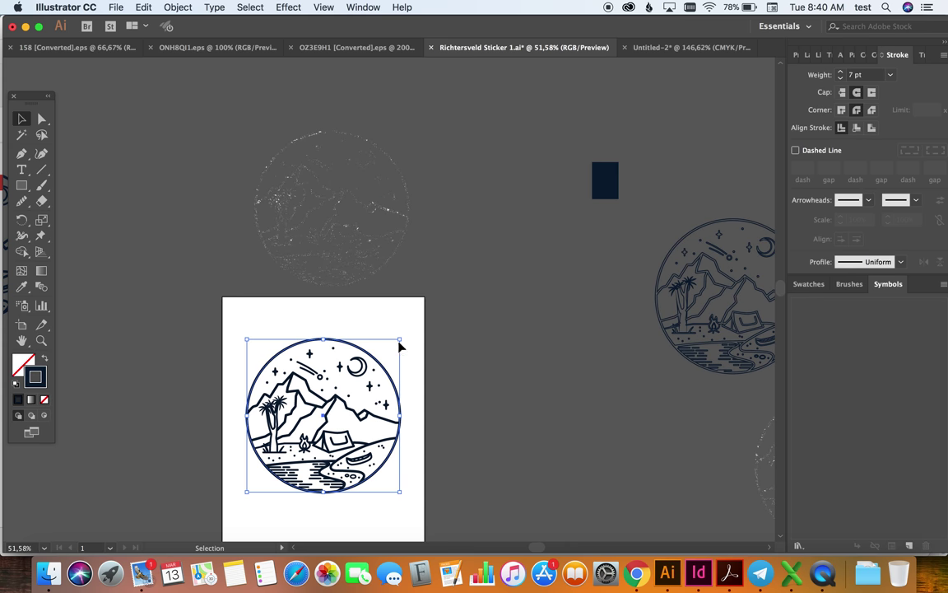
left_click_drag(207, 498, 209, 528)
key("space")
left_click_drag(395, 424, 312, 379)
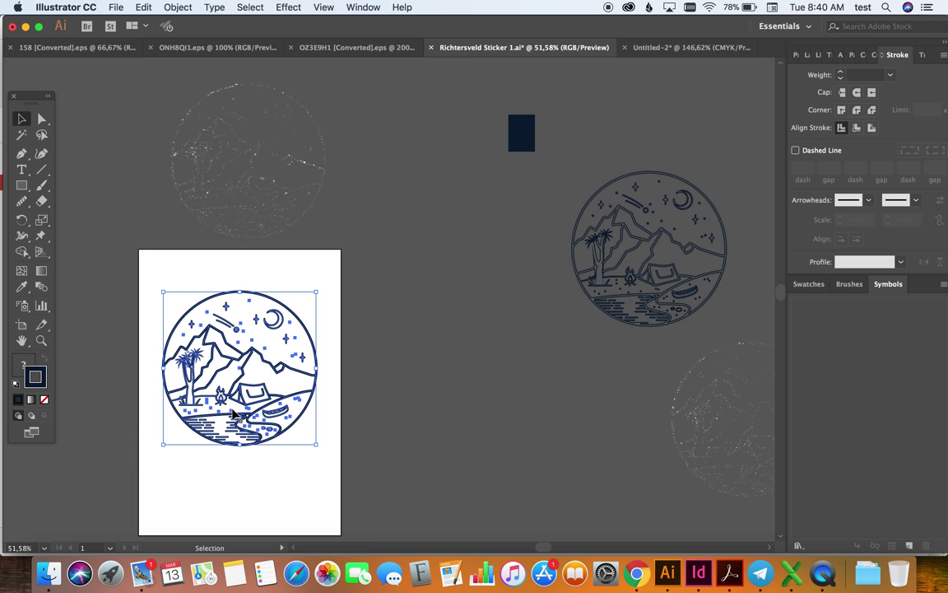
left_click_drag(218, 419, 412, 373)
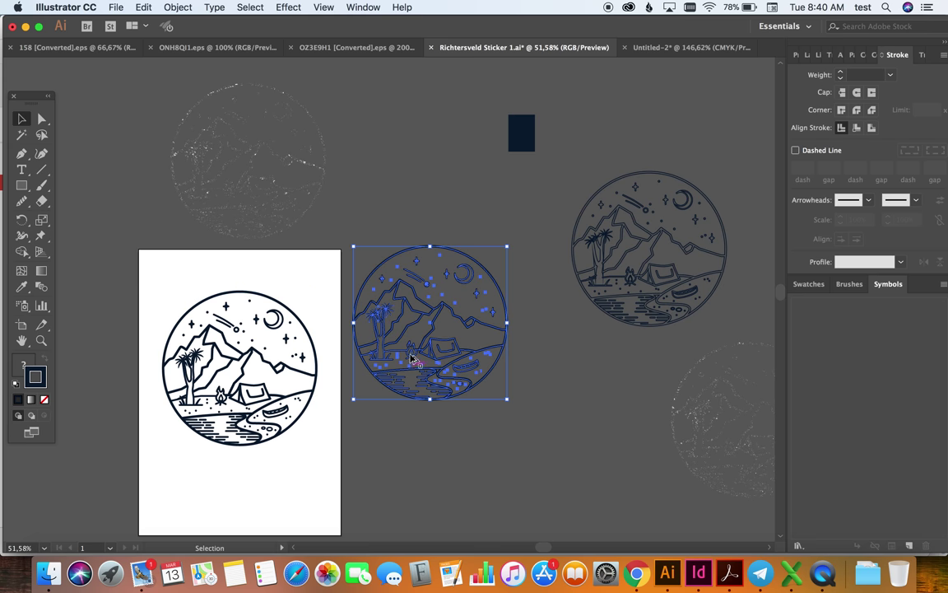
left_click(365, 240)
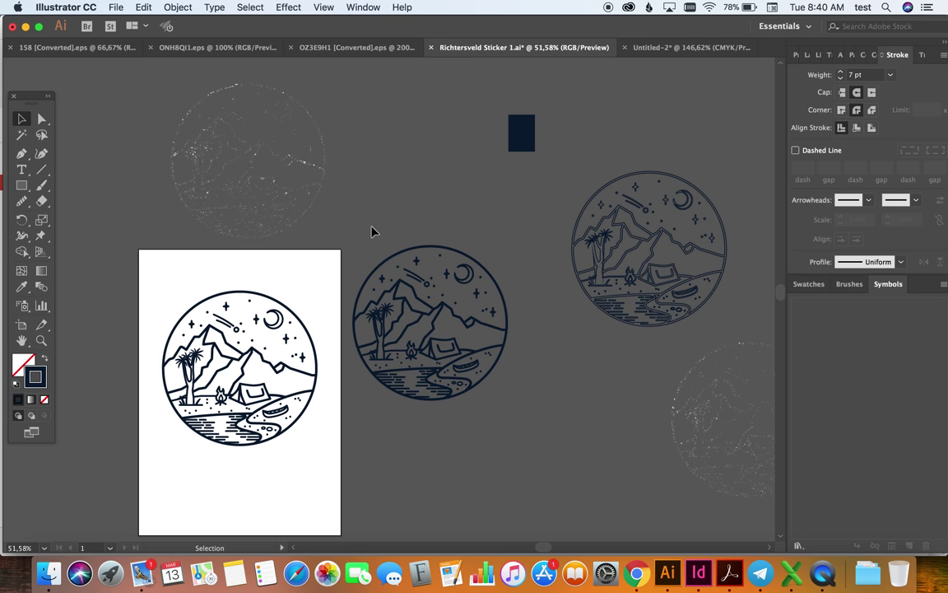
left_click(279, 315)
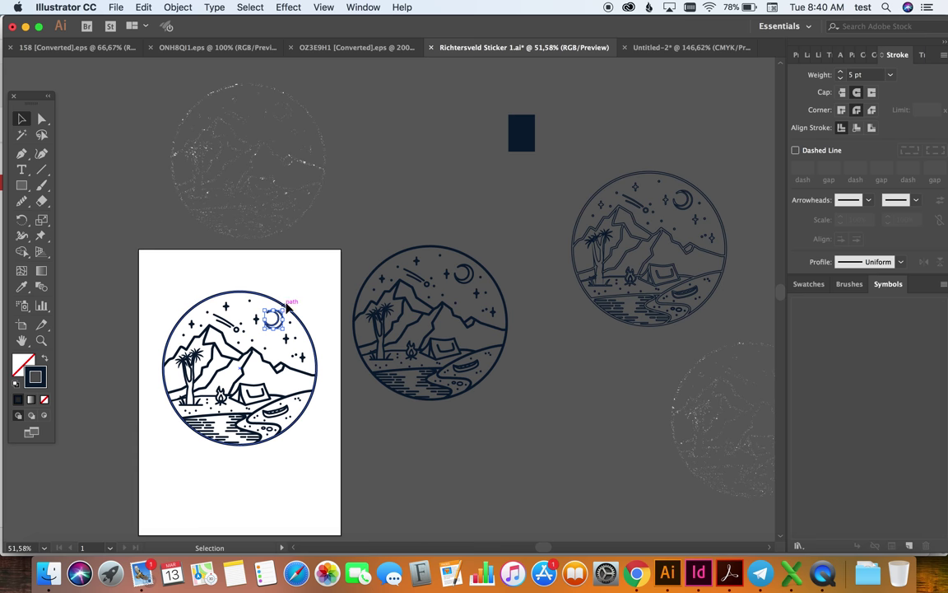
left_click(350, 270)
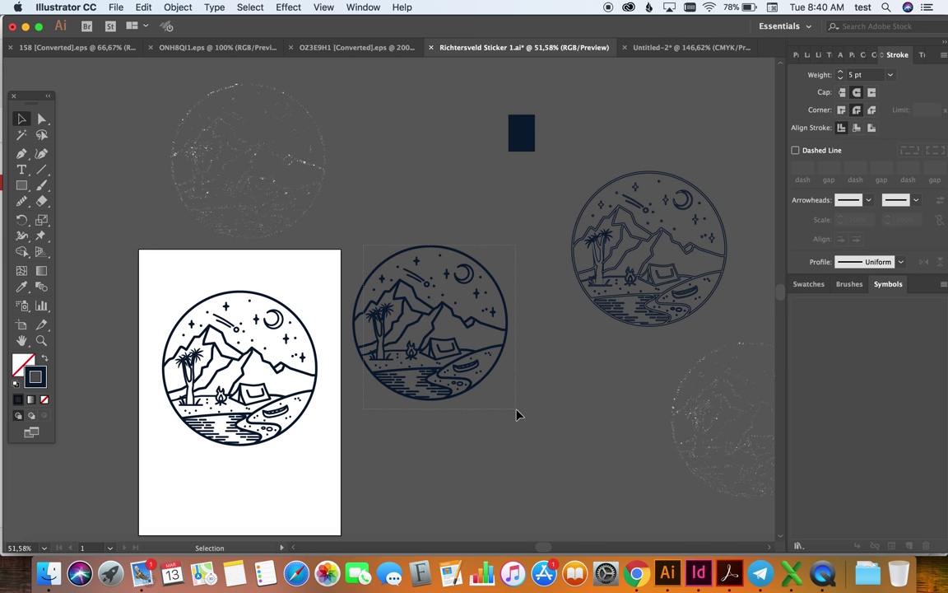
left_click_drag(516, 409, 517, 410)
left_click(564, 387)
left_click_drag(505, 472, 505, 474)
key("Delete")
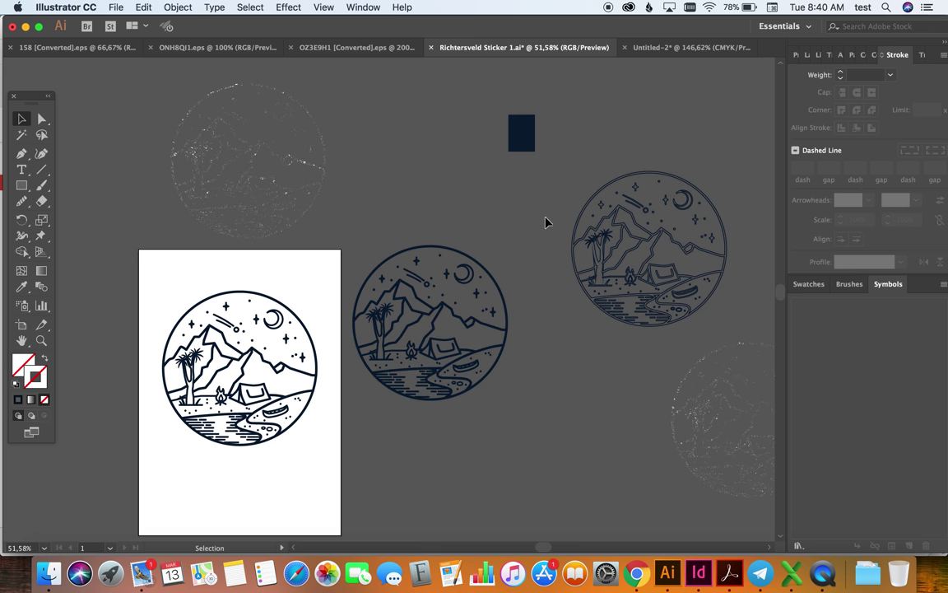
left_click_drag(547, 207, 499, 314)
left_click_drag(379, 409, 379, 416)
left_click(634, 292)
left_click(595, 374)
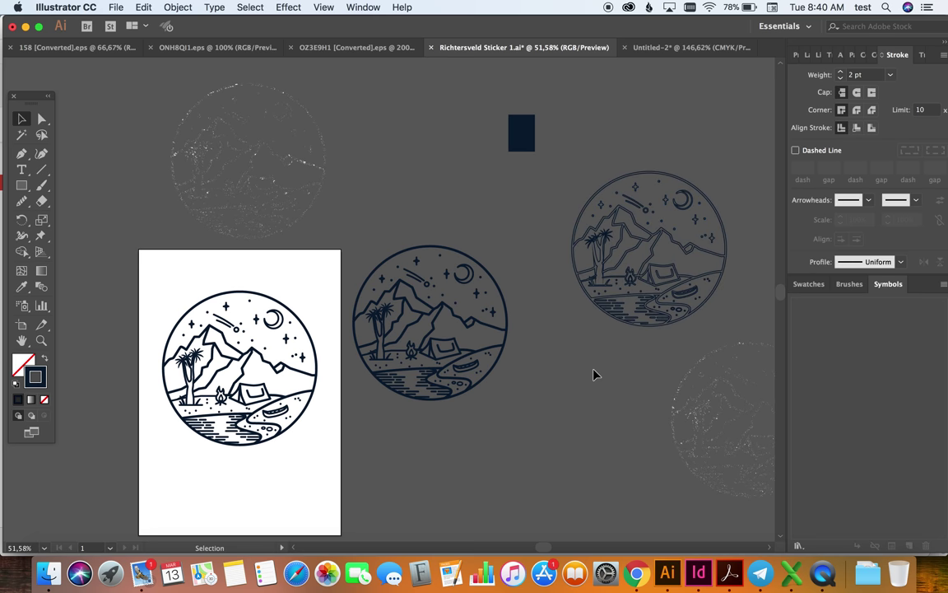
Step: Examine the outlined compound scene and the clipped speckle artwork on the pasteboard
scroll(594, 375, "right", 5)
scroll(536, 278, "up", 2)
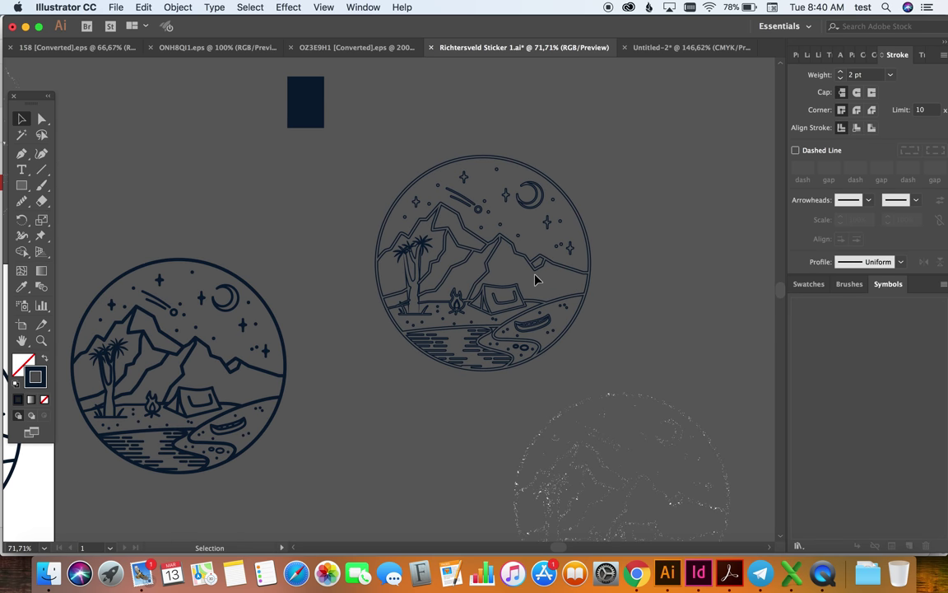
scroll(527, 264, "left", 1)
left_click(455, 221)
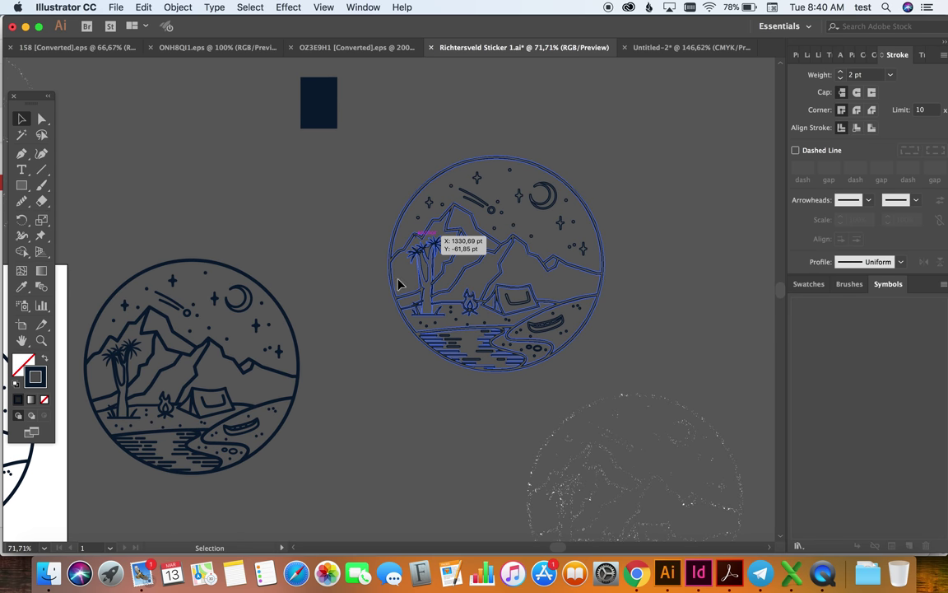
left_click(383, 300)
scroll(371, 313, "left", 5)
scroll(368, 321, "left", 2)
left_click(631, 206)
left_click(187, 181)
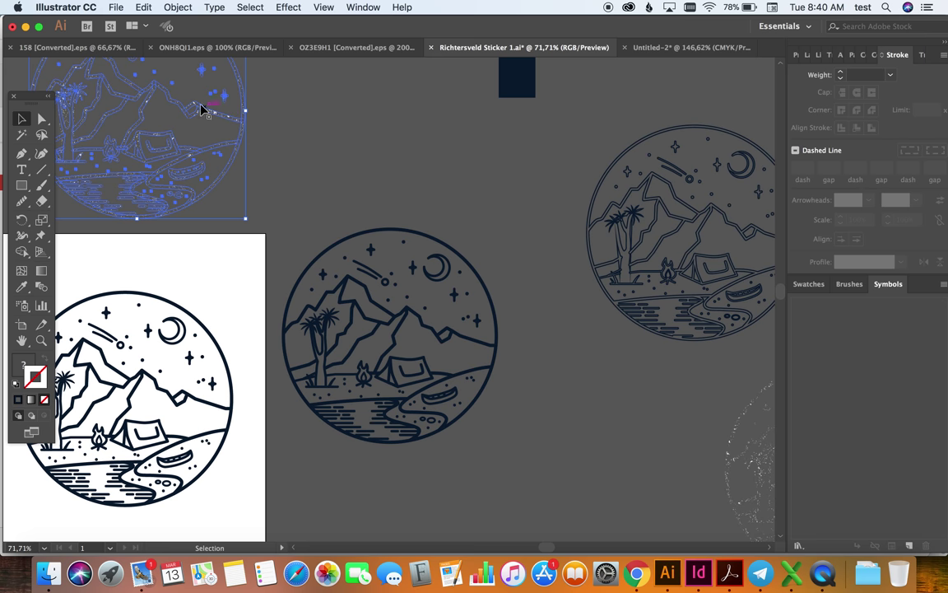
left_click(297, 144)
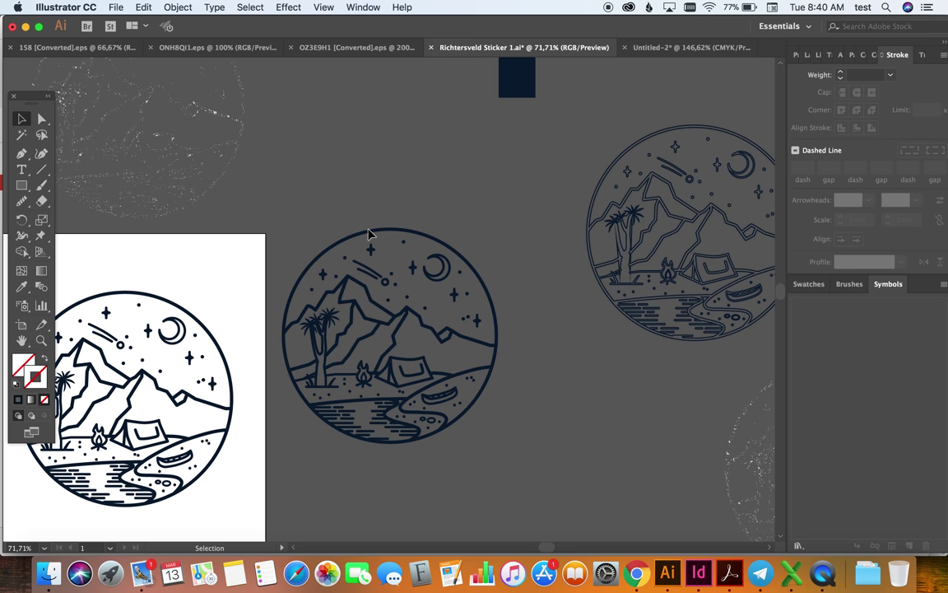
Step: Expand the appearance of the duplicated scene beside the artboard, then expand its object, fill and stroke
left_click(498, 466)
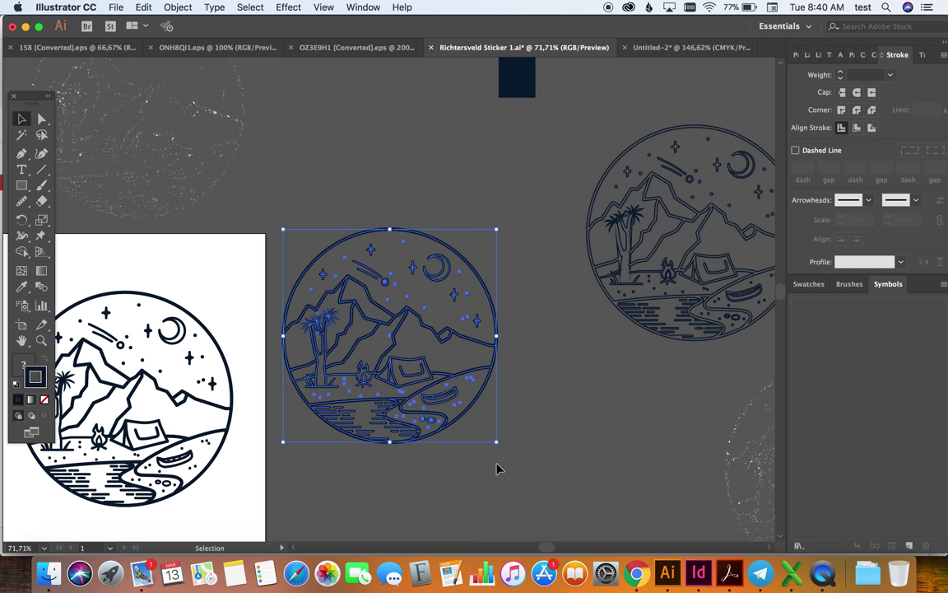
left_click(179, 9)
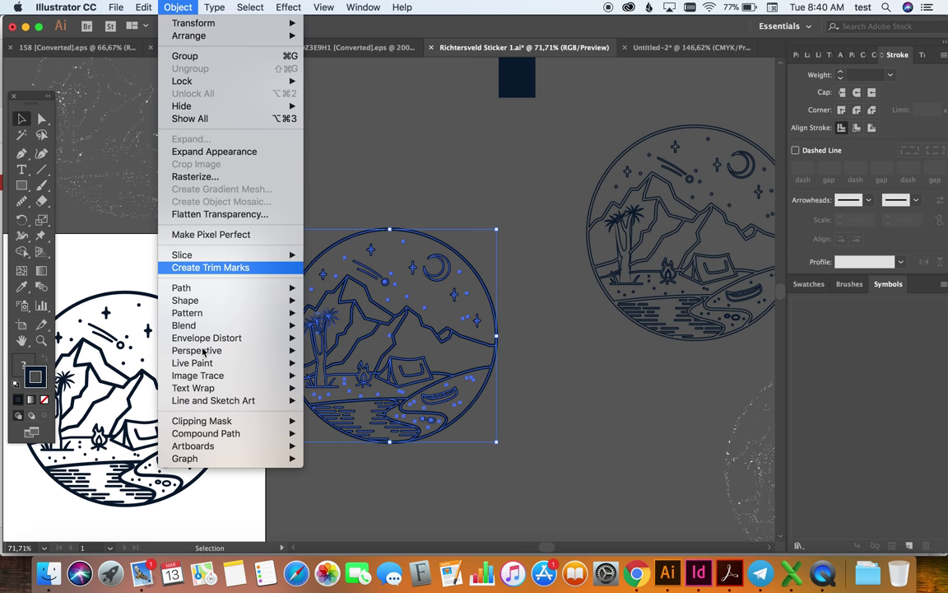
mouse_move(226, 352)
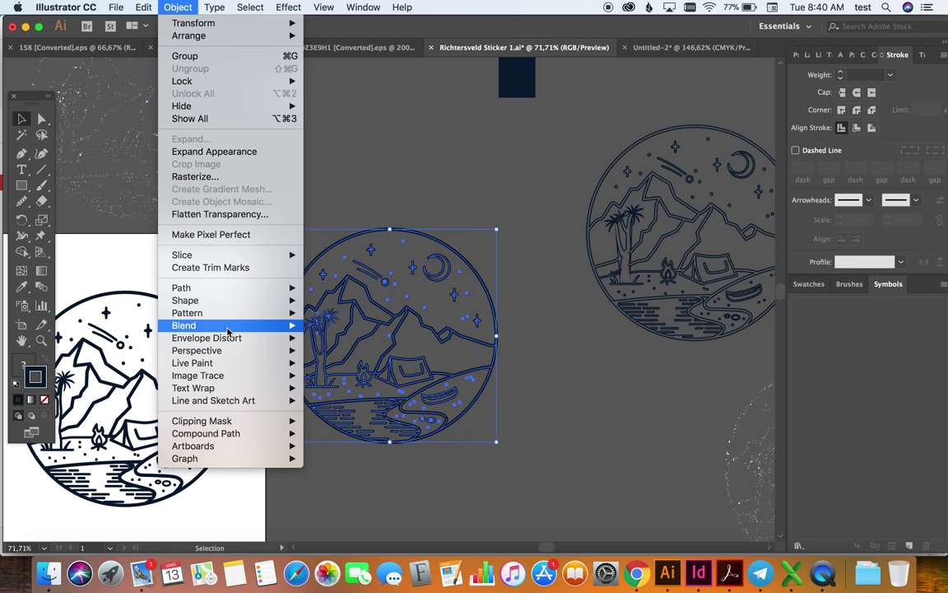
left_click(214, 151)
left_click(179, 8)
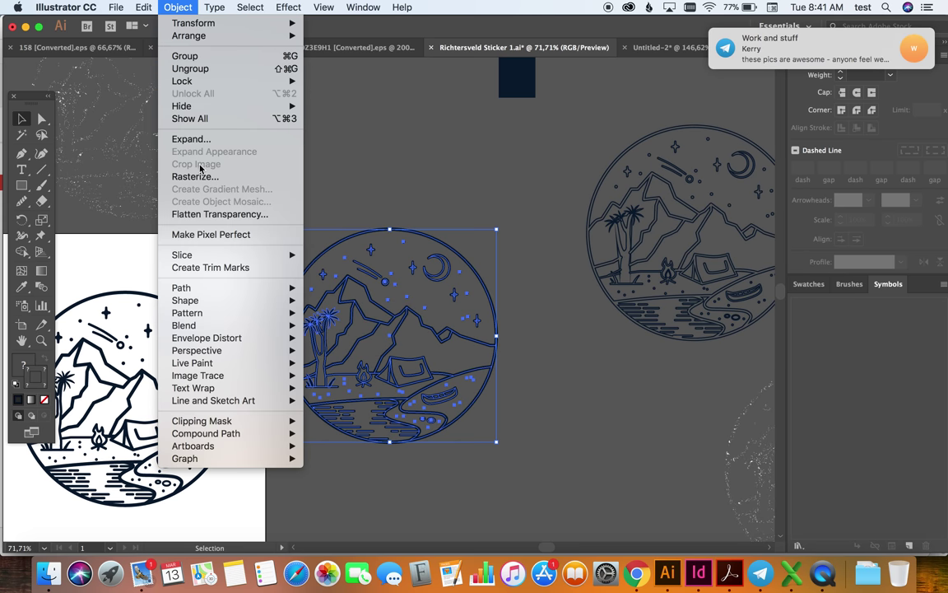
left_click(189, 139)
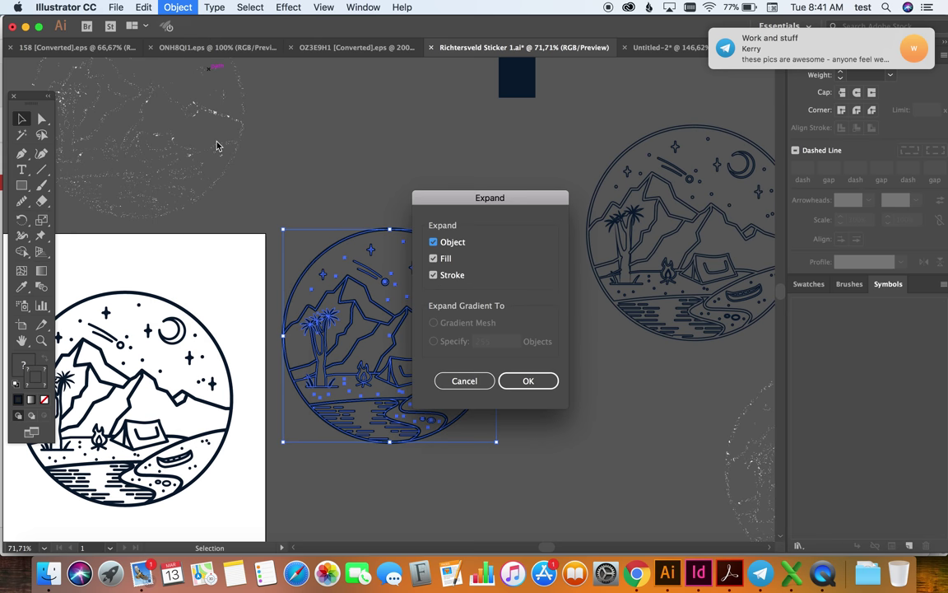
left_click(525, 383)
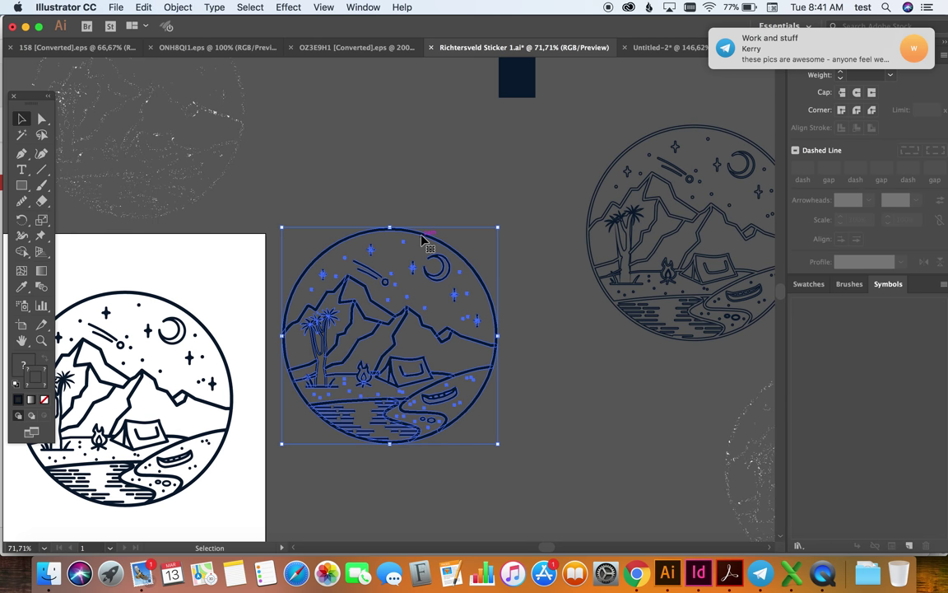
Step: Shift the expanded scene slightly away from the artboard and place the navy rectangle just above it
left_click_drag(432, 229, 464, 202)
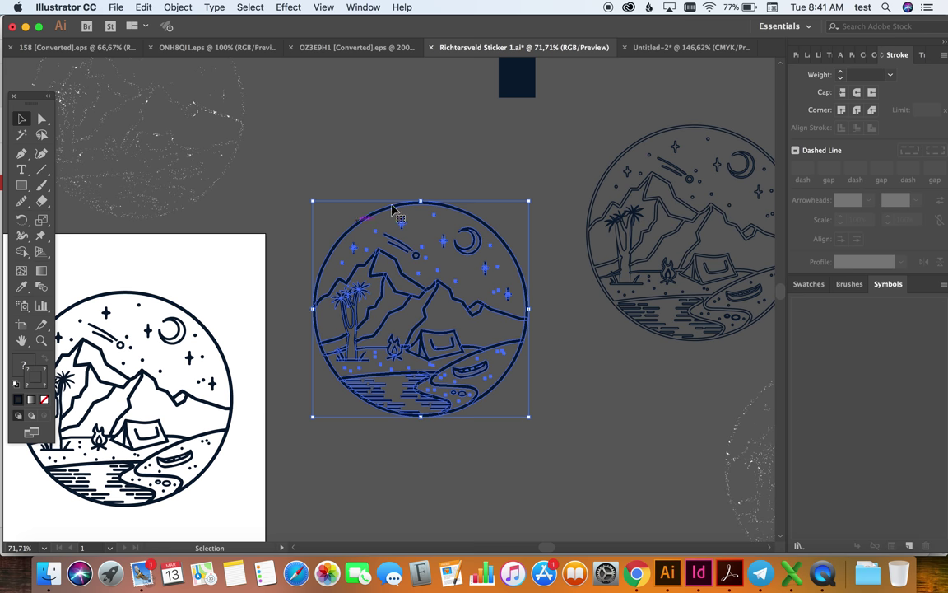
left_click_drag(501, 78, 316, 153)
left_click(166, 307)
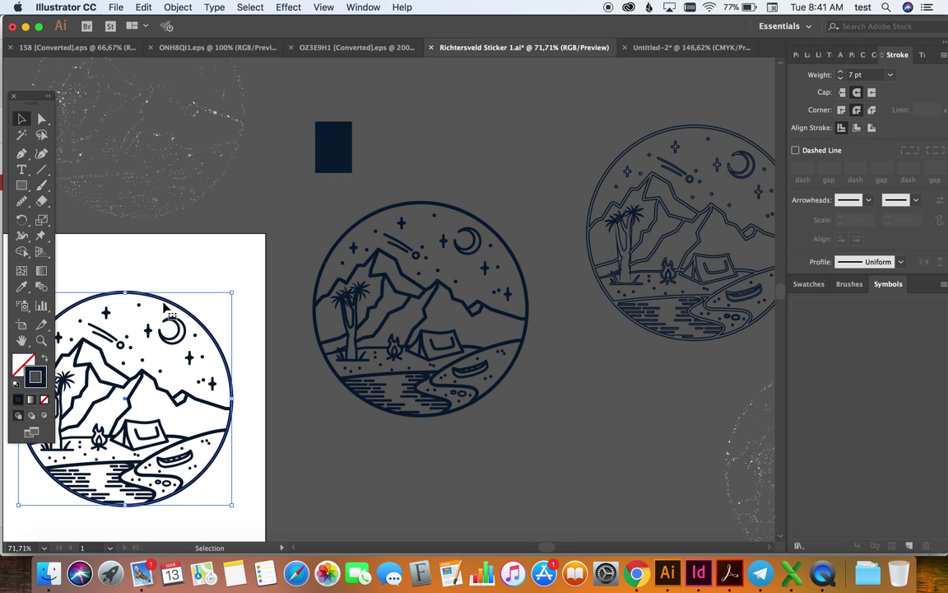
left_click(333, 158)
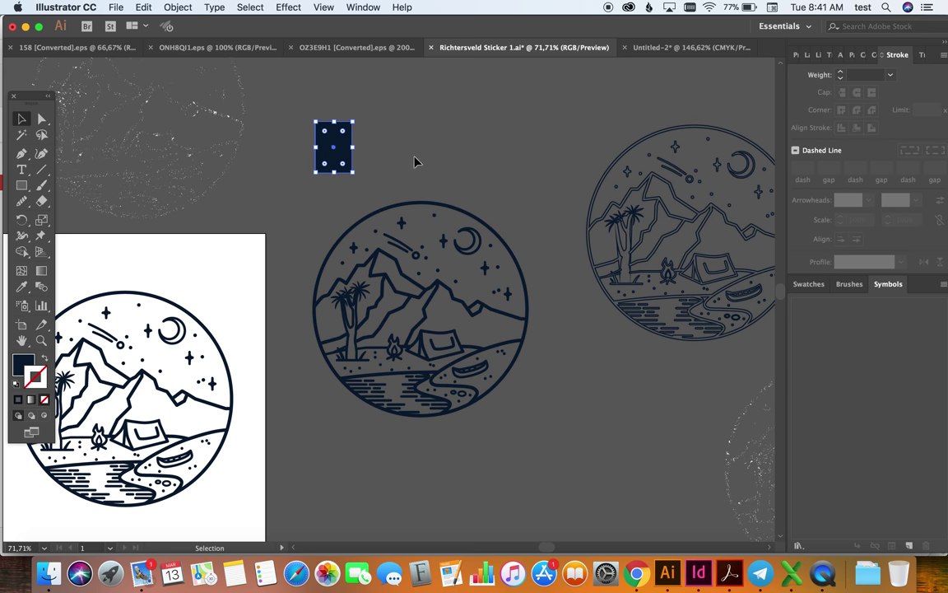
Step: Ungroup the expanded scene and unite all its pieces into one shape with Pathfinder
left_click(380, 226)
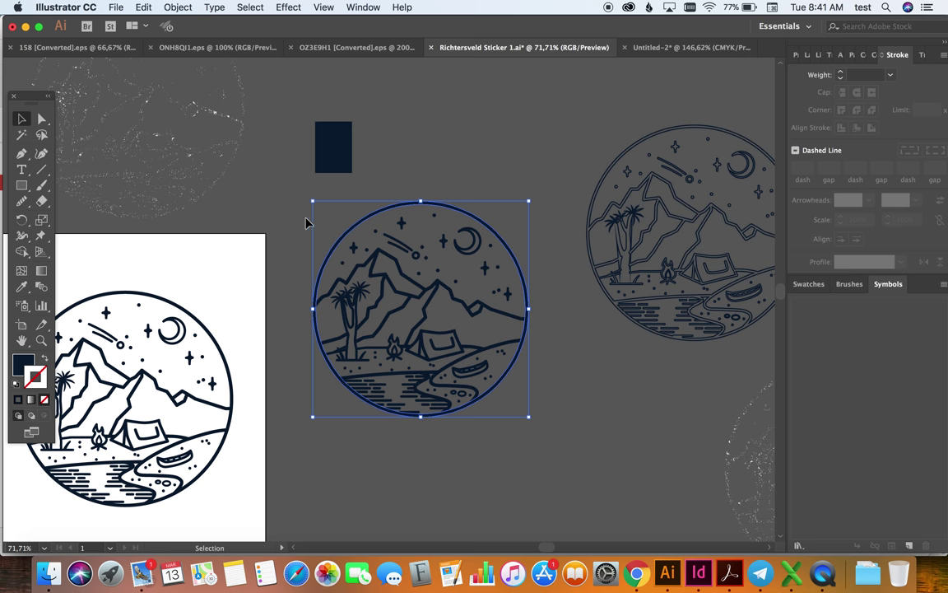
key("super+shift+g")
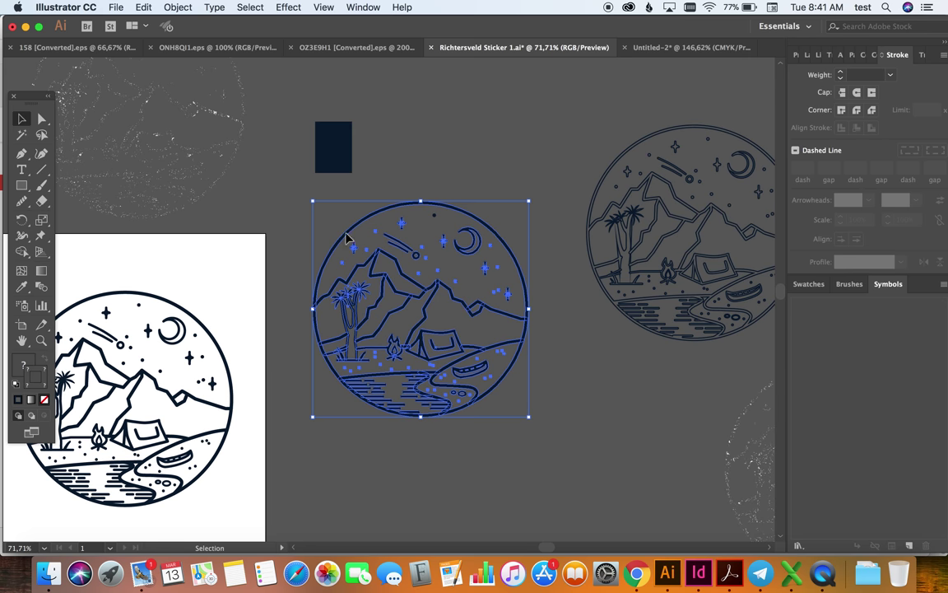
left_click_drag(294, 196, 549, 432)
left_click(848, 56)
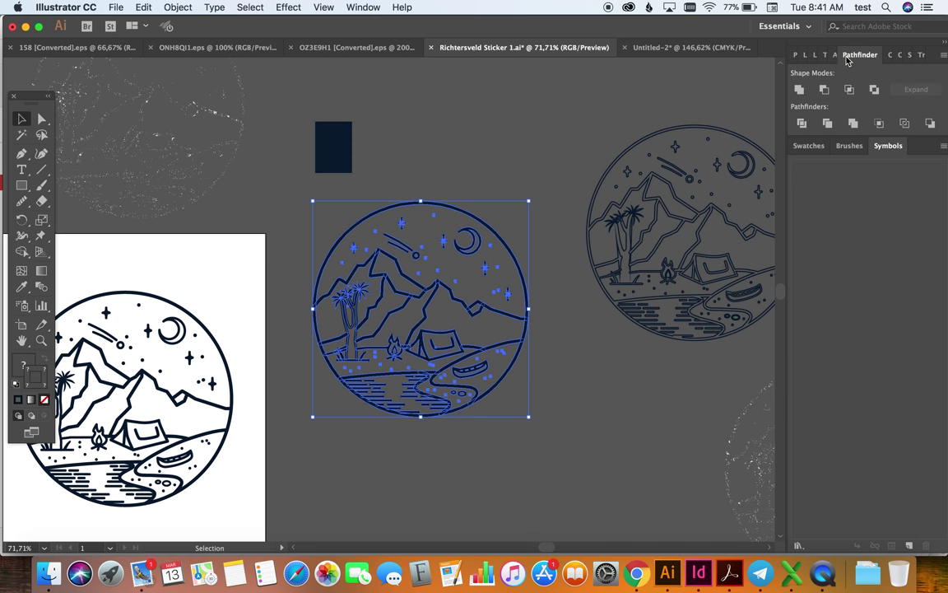
left_click(799, 91)
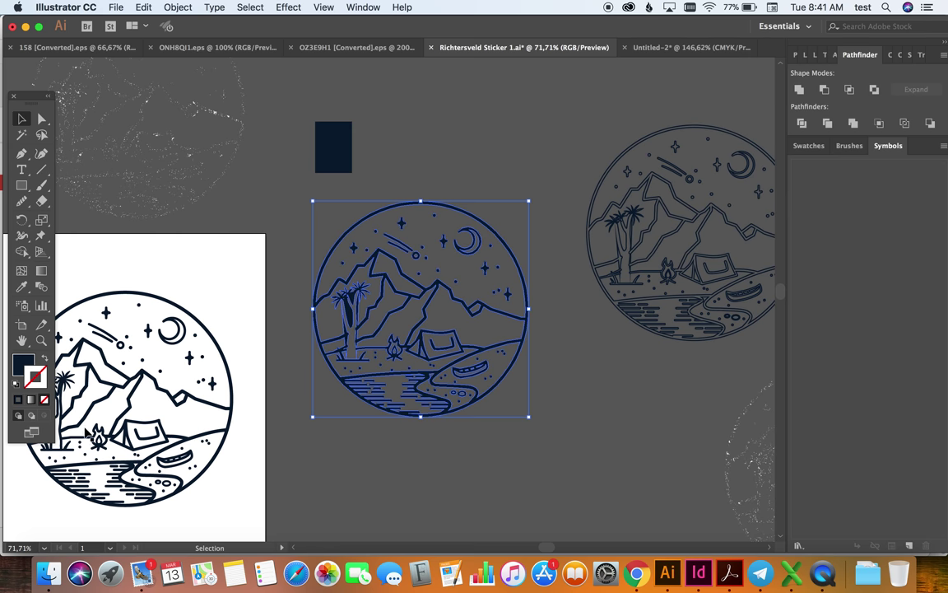
Step: Nudge the united scene slightly, then swap its fill and stroke so it has a navy outline and no fill
left_click(449, 148)
left_click(452, 216)
left_click_drag(454, 213, 480, 216)
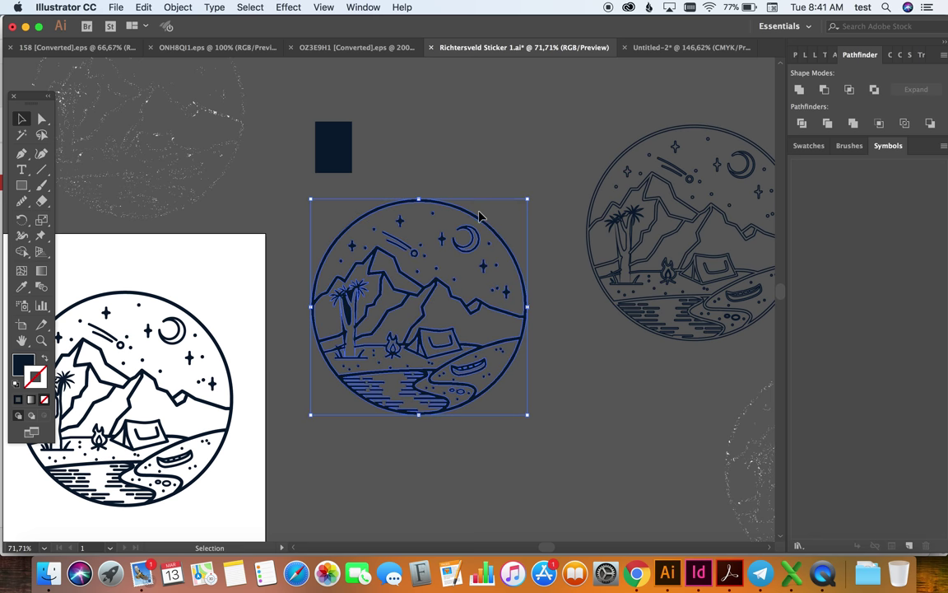
left_click(428, 189)
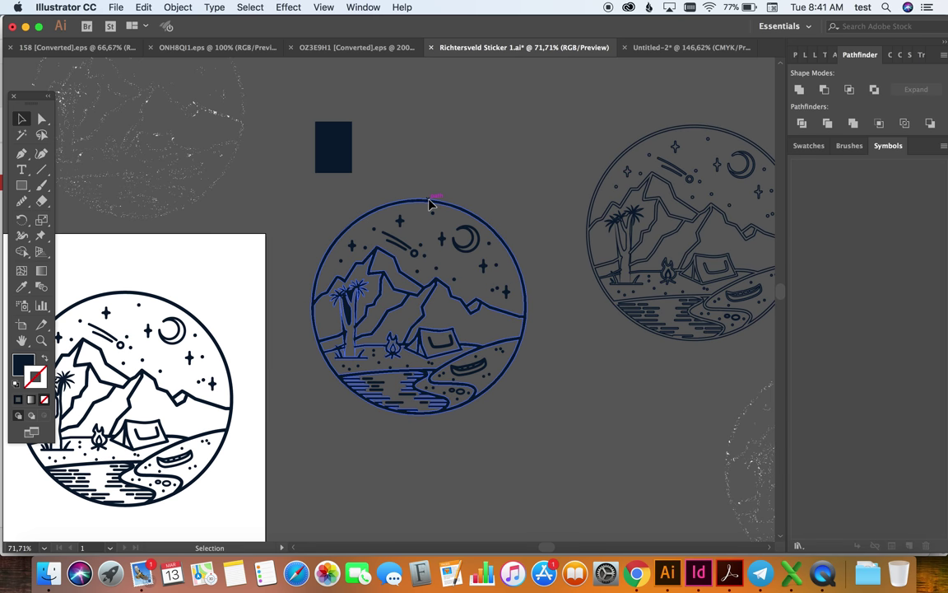
left_click(428, 203)
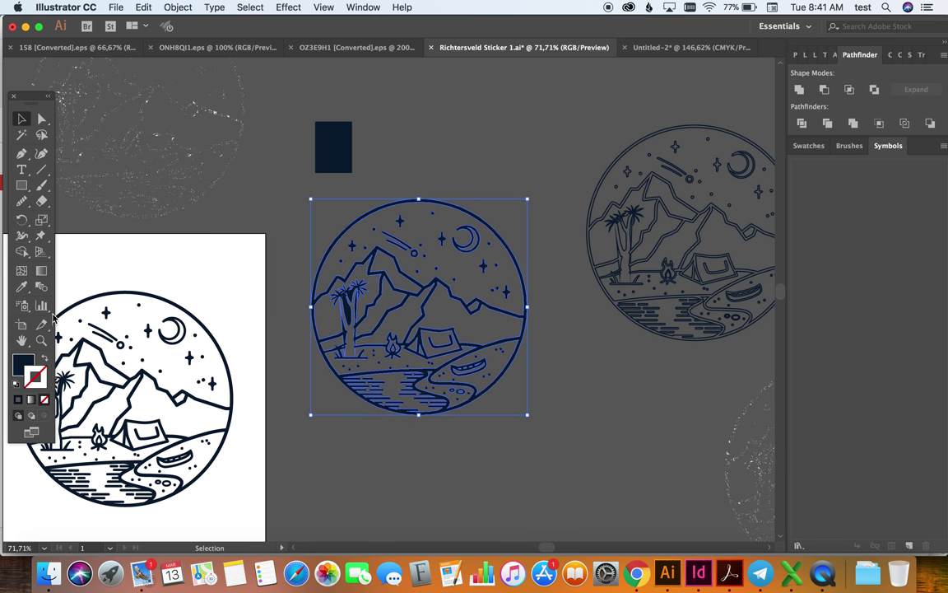
left_click(45, 360)
left_click(499, 158)
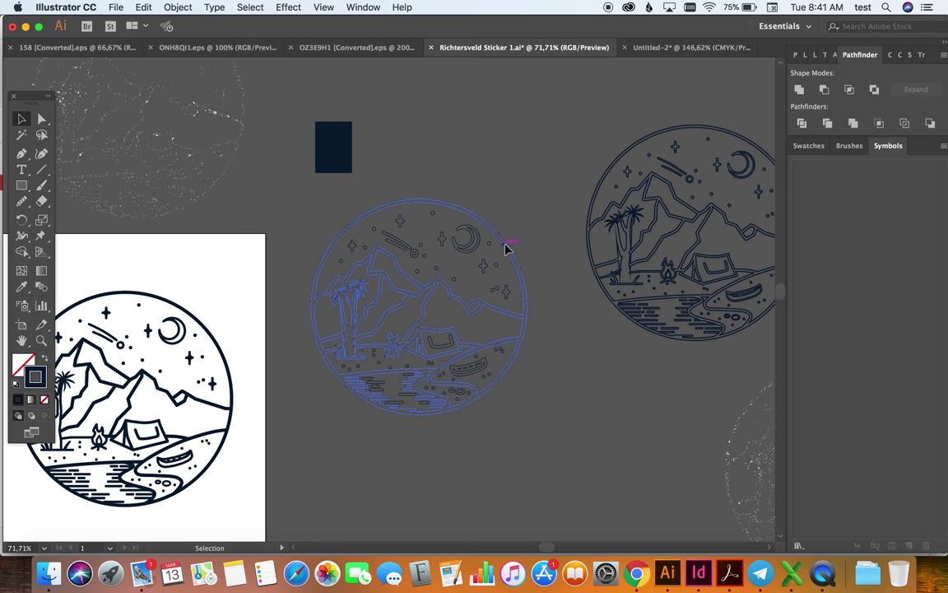
left_click(507, 249)
left_click(571, 301)
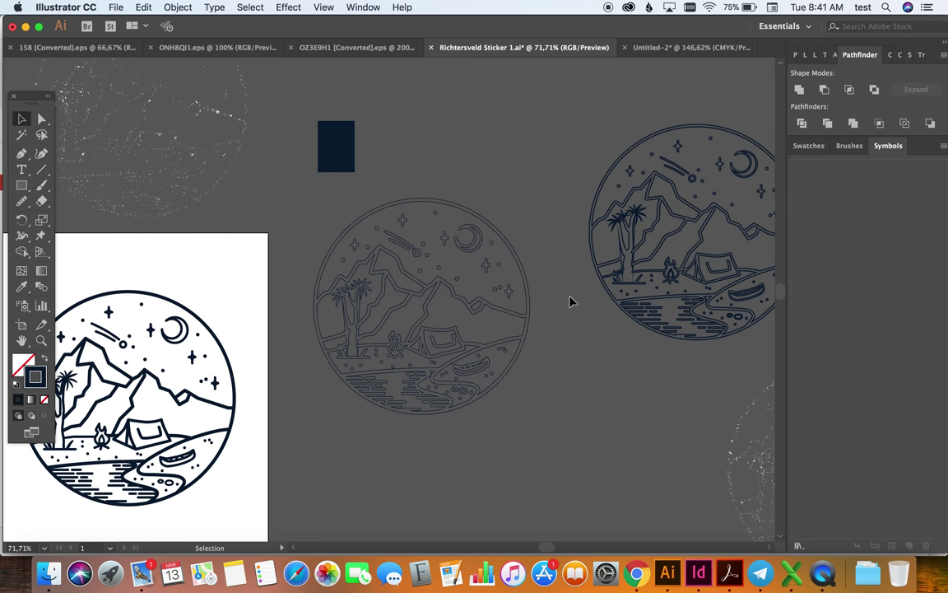
Step: Move the clipped speckle artwork onto the artboard and centre it horizontally and vertically with the original scene's outer circle
scroll(568, 301, "left", 5)
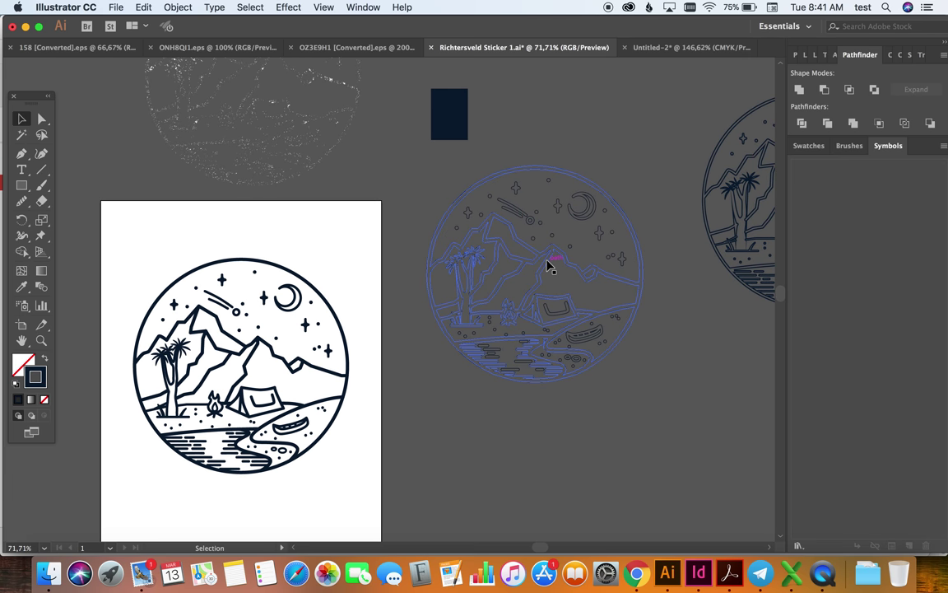
left_click(549, 264)
left_click(276, 152)
left_click_drag(276, 152, 312, 296)
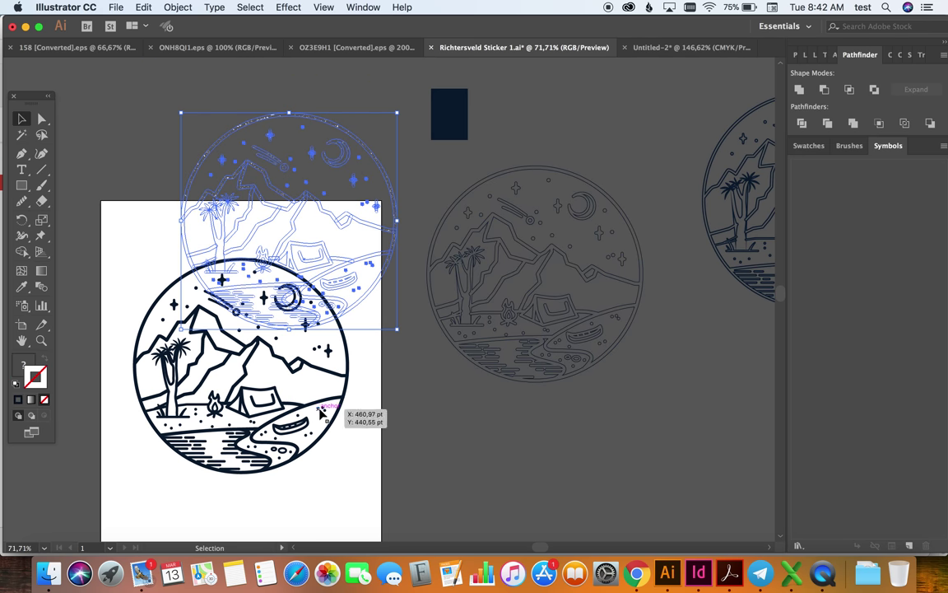
left_click(342, 418, "shift")
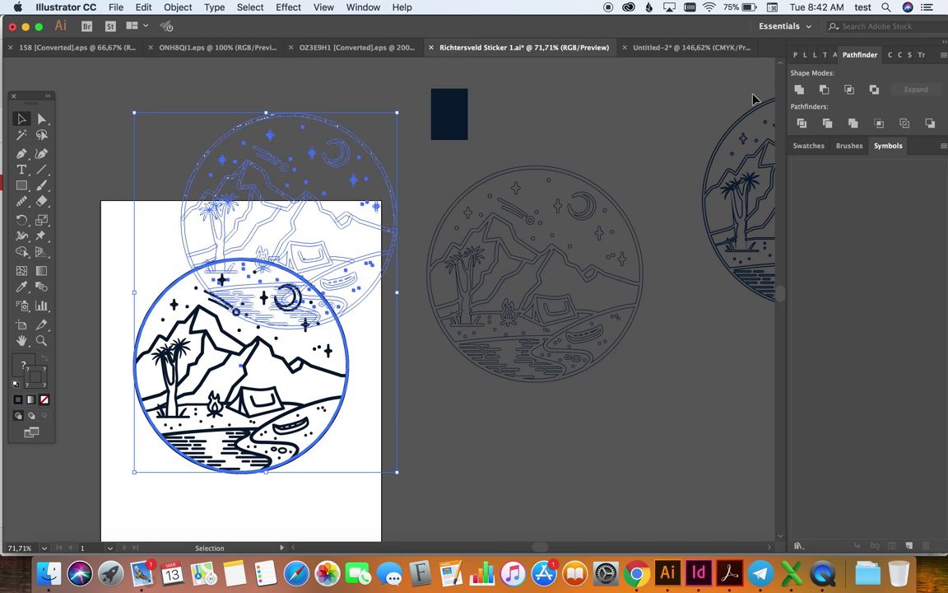
left_click(836, 56)
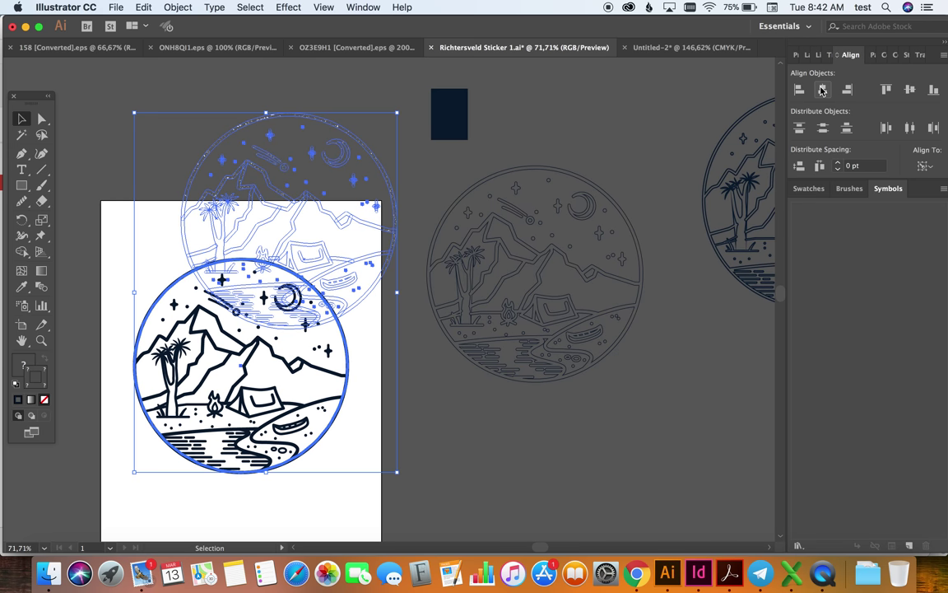
left_click(822, 89)
left_click(911, 90)
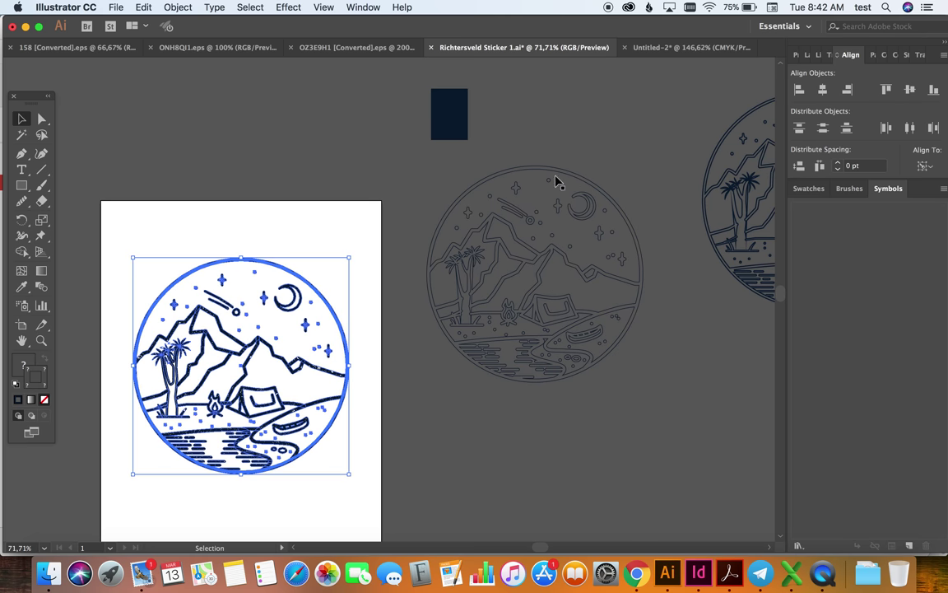
left_click(420, 171)
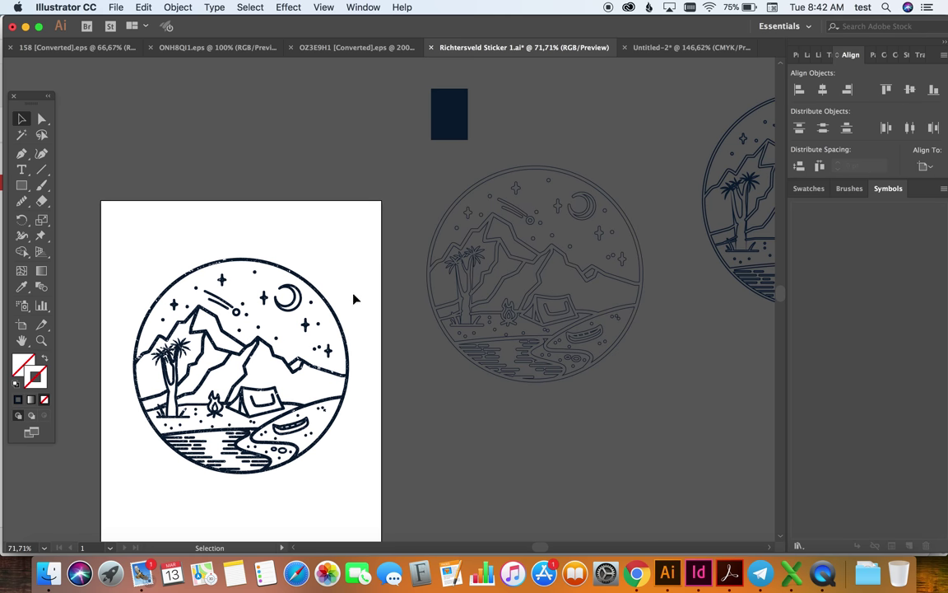
left_click(300, 282)
left_click(285, 201)
Step: Move the outlined united scene to the artboard's edge and bring it to the front
scroll(286, 201, "up", 3)
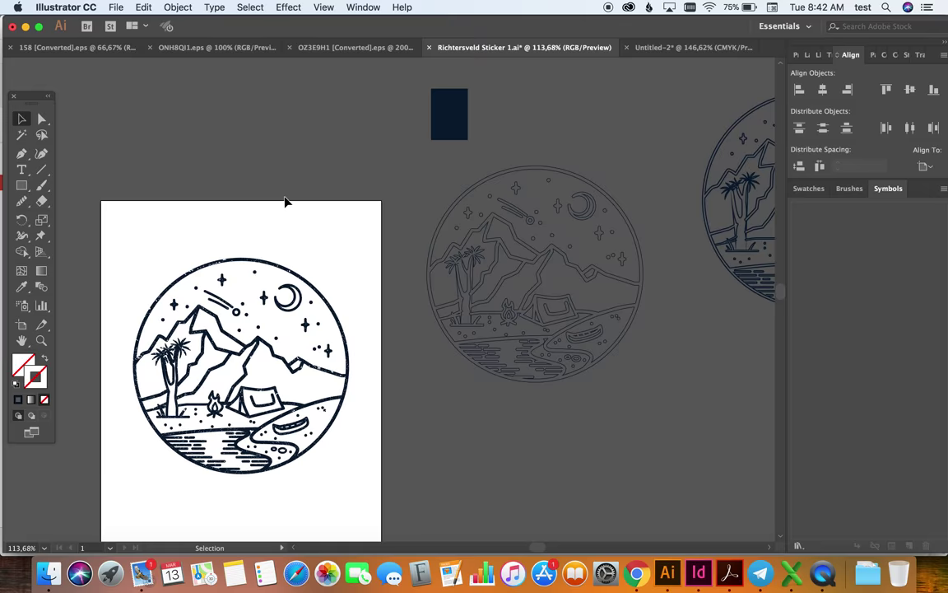
scroll(549, 241, "down", 3)
left_click_drag(564, 226, 492, 292)
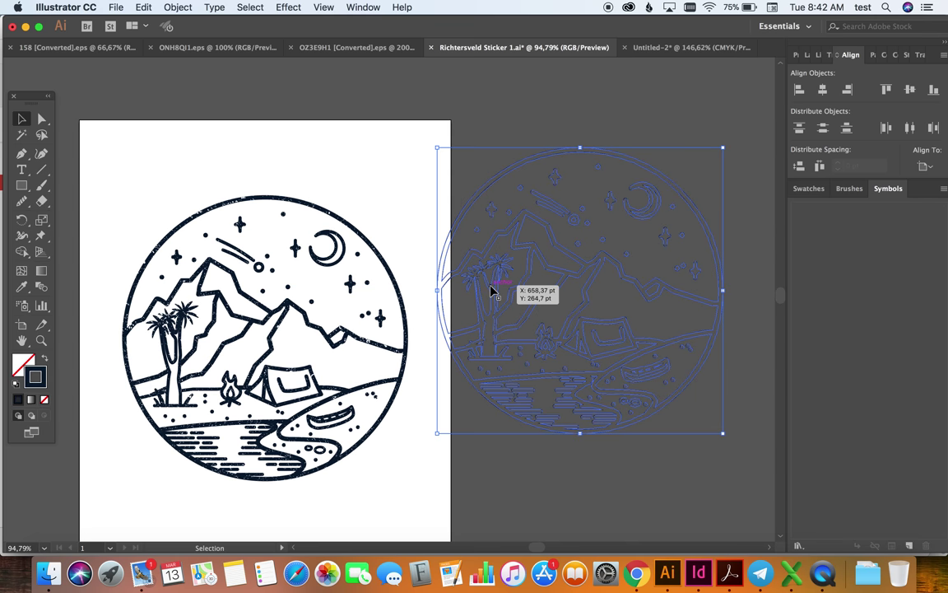
right_click(499, 279)
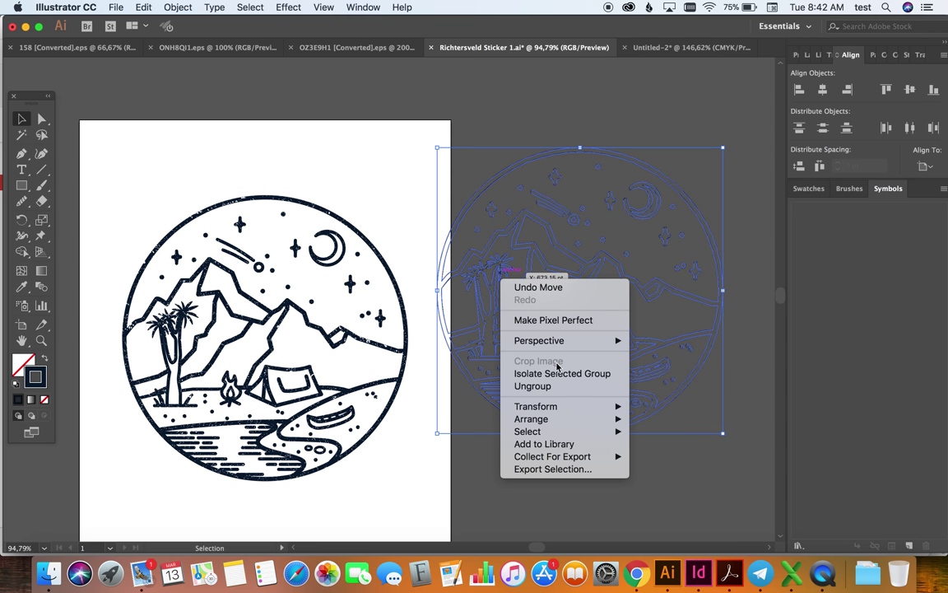
mouse_move(577, 418)
left_click(654, 418)
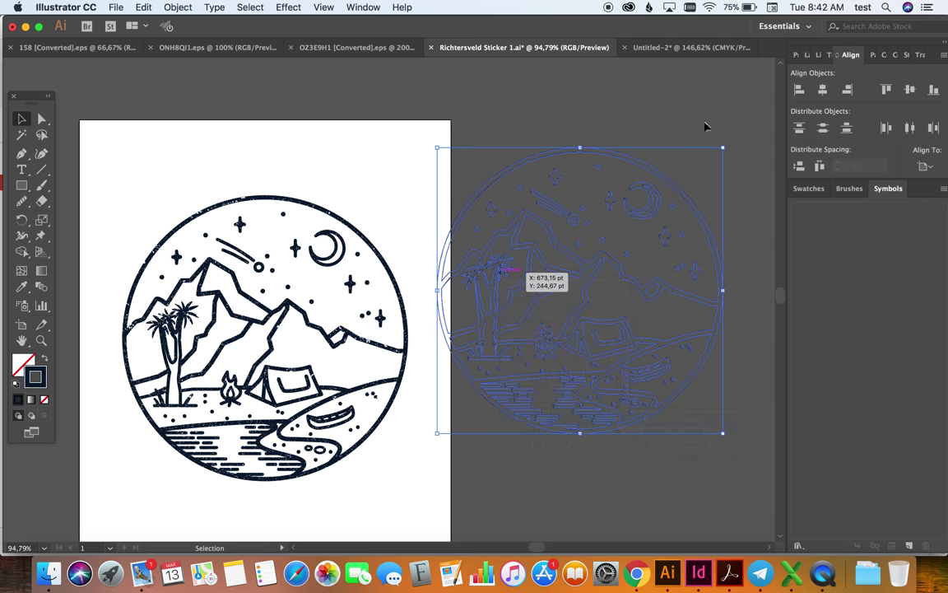
Step: Centre the outlined united scene horizontally on the textured scene, and undo the trial vertical alignment
left_click(346, 223, "shift")
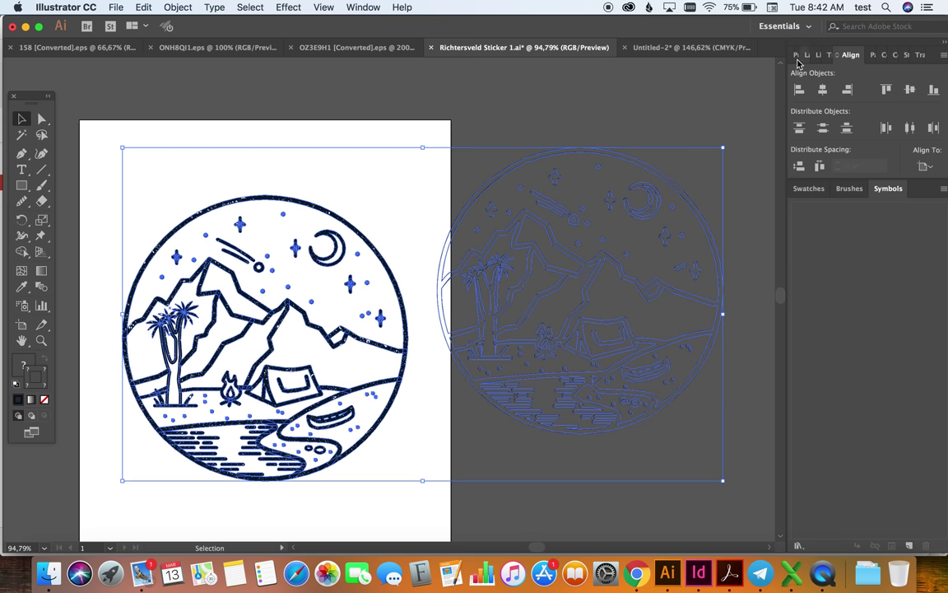
left_click(910, 89)
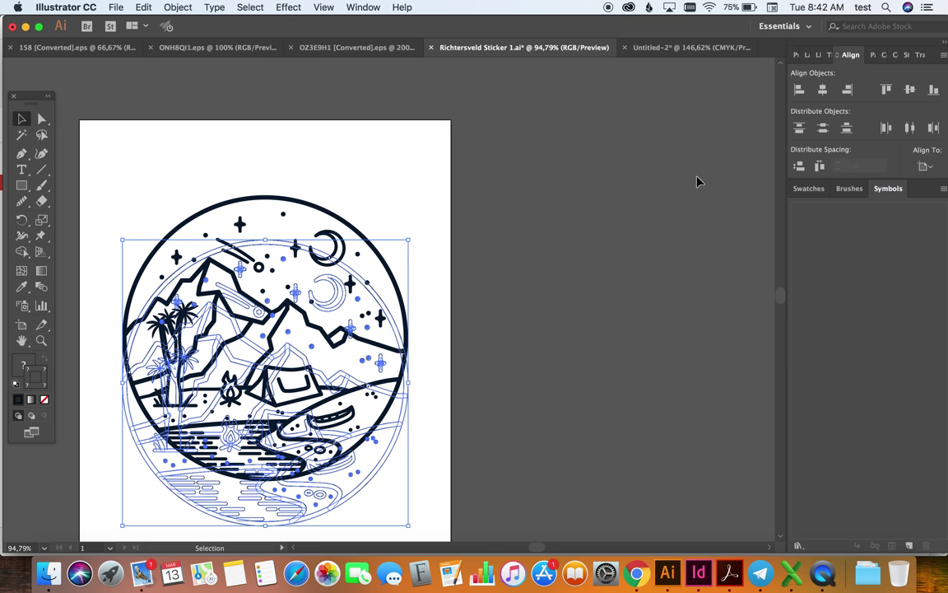
key("super+z")
left_click(692, 180)
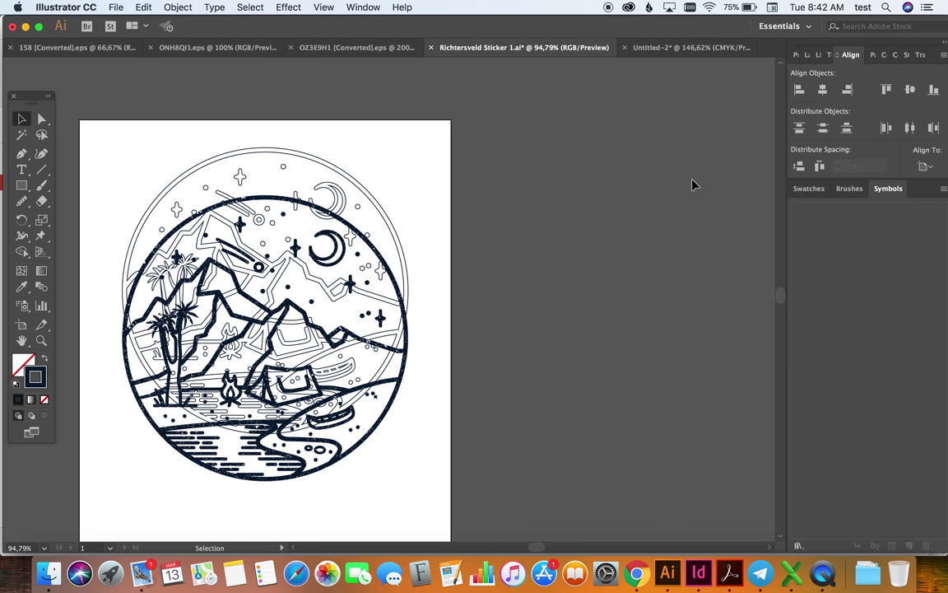
Step: Select the outlined scene together with the original line art and centre them vertically so the outer circles coincide
left_click_drag(343, 178, 464, 163)
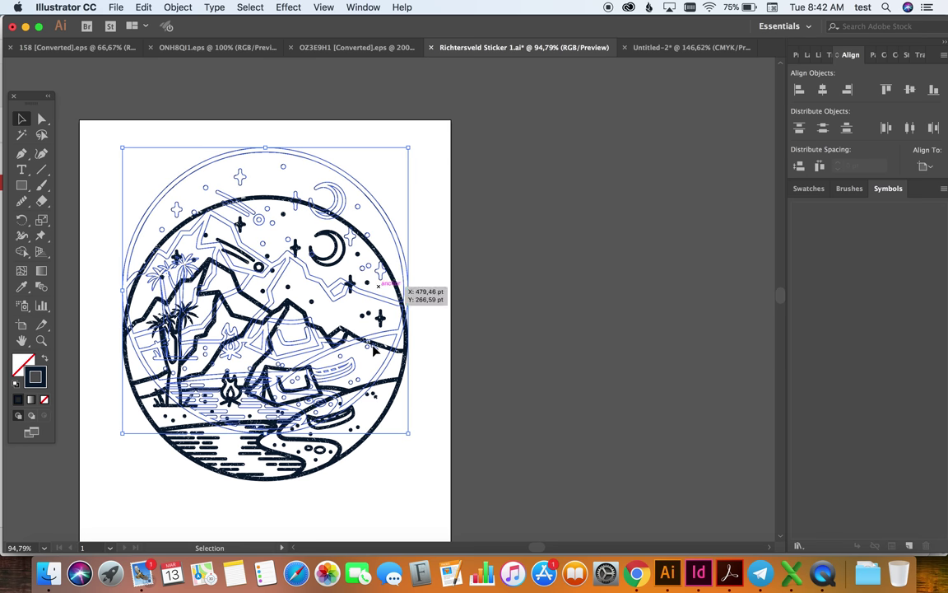
left_click(302, 479, "shift")
left_click(299, 481)
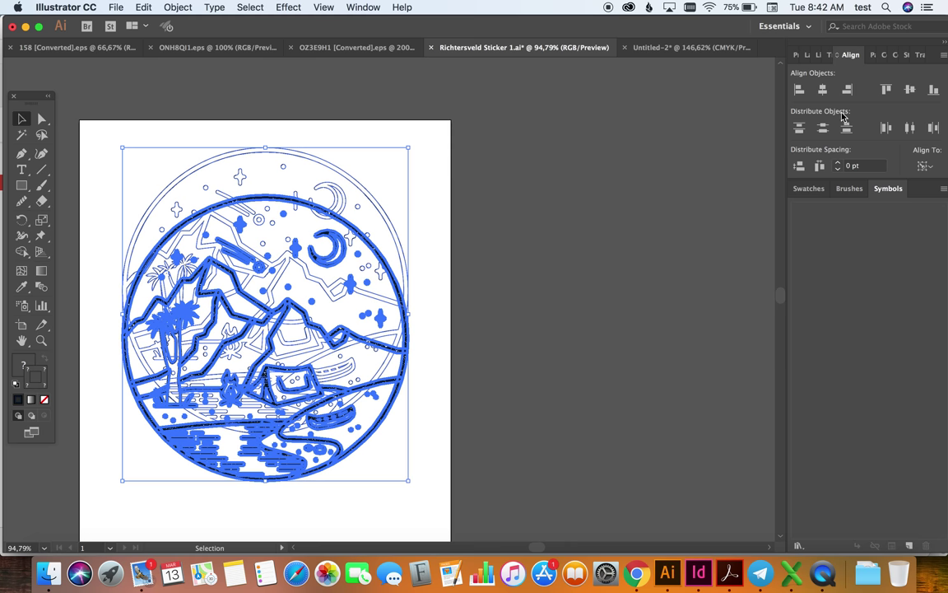
left_click(819, 164)
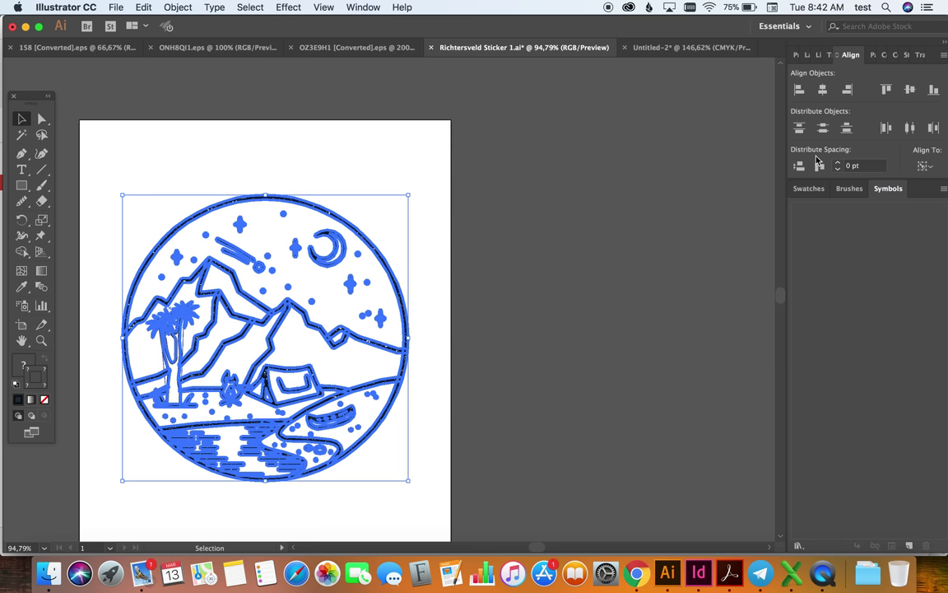
left_click(532, 222)
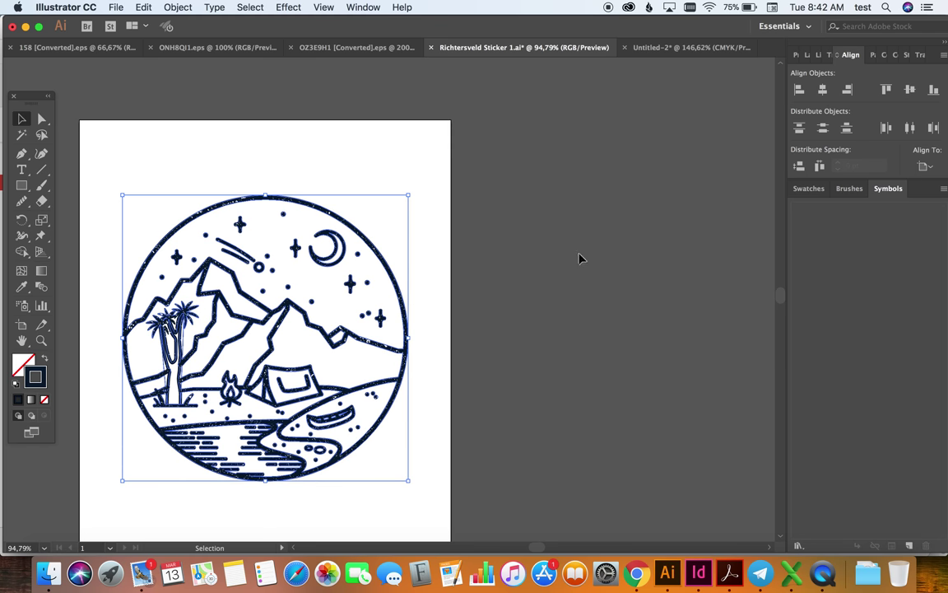
Step: Try heavier weights and inside alignment on the united scene's outline, and settle on a 2 pt centre-aligned stroke
left_click(906, 54)
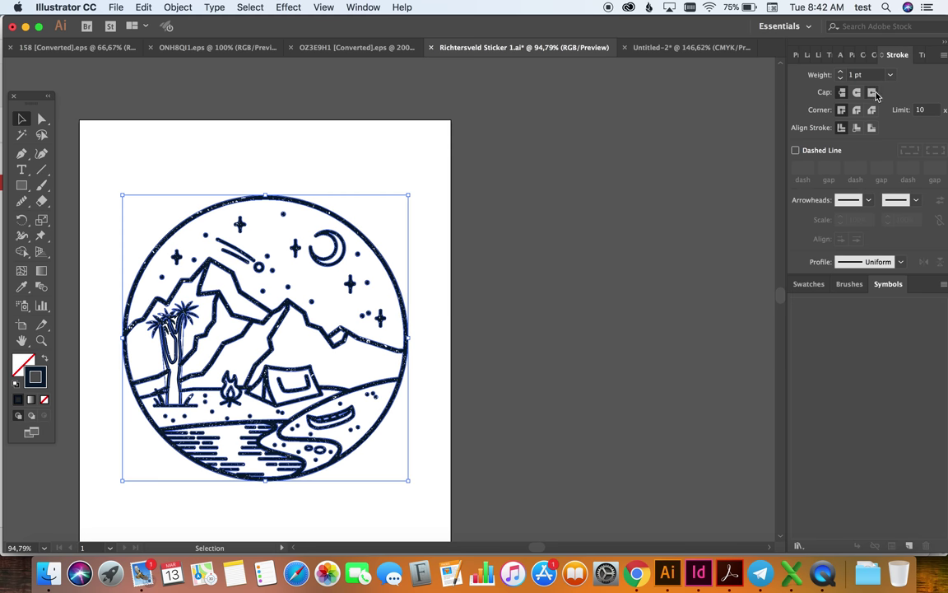
left_click(842, 74)
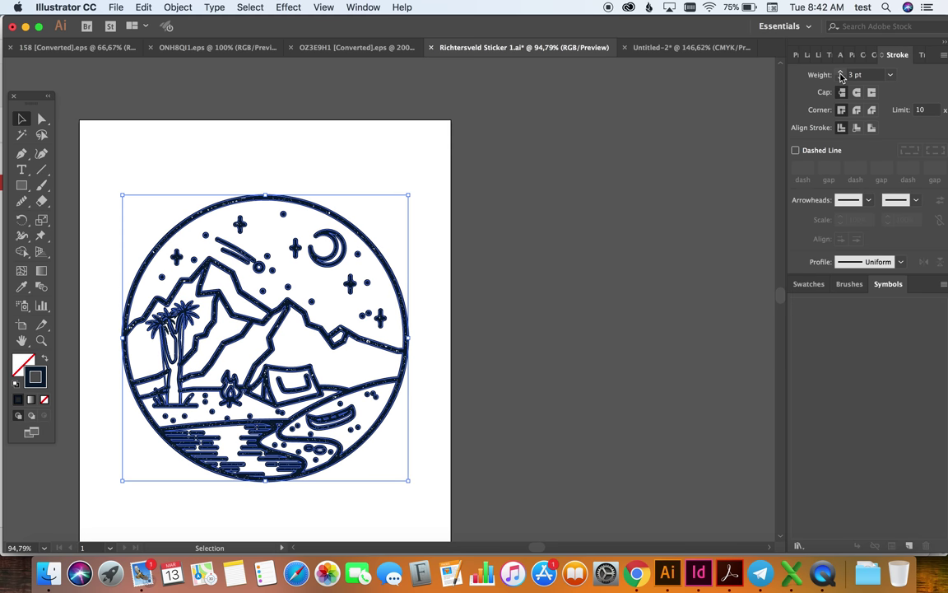
left_click(842, 75)
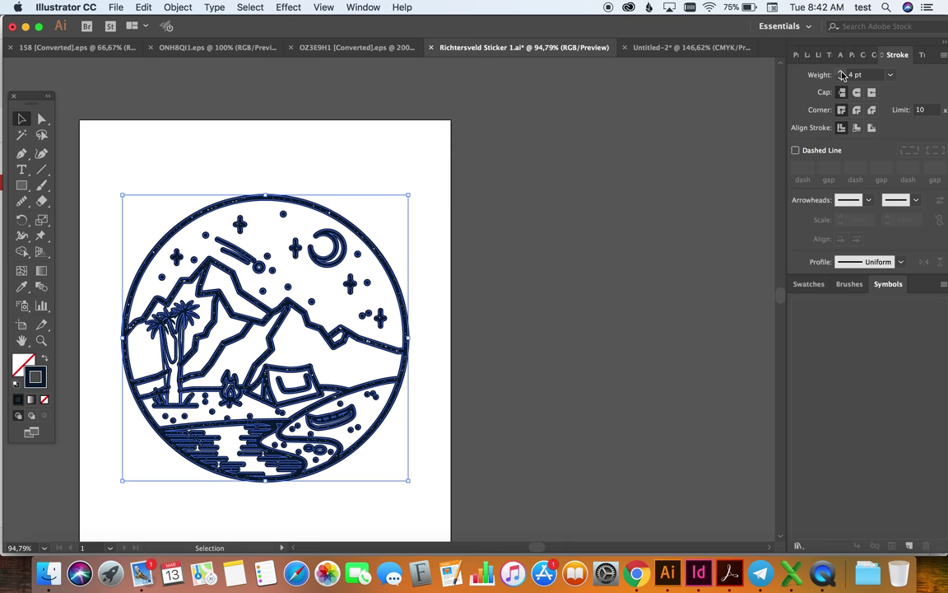
left_click(859, 130)
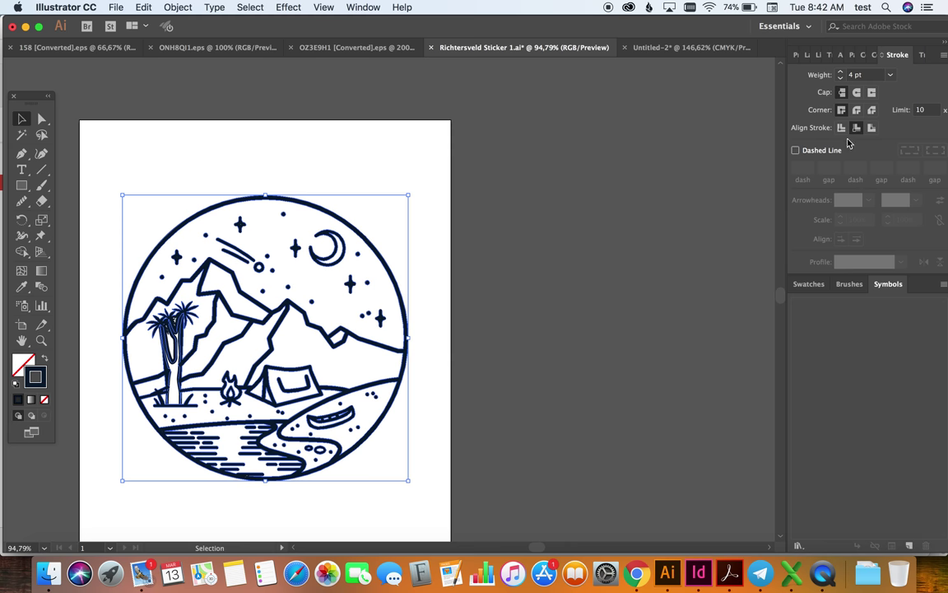
left_click(841, 79)
Step: Examine the speckle texture and thickened outline up close and on the whole artboard, with the artwork deselected
left_click(527, 157)
left_click_drag(441, 400, 545, 312)
scroll(545, 315, "up", 3, "alt")
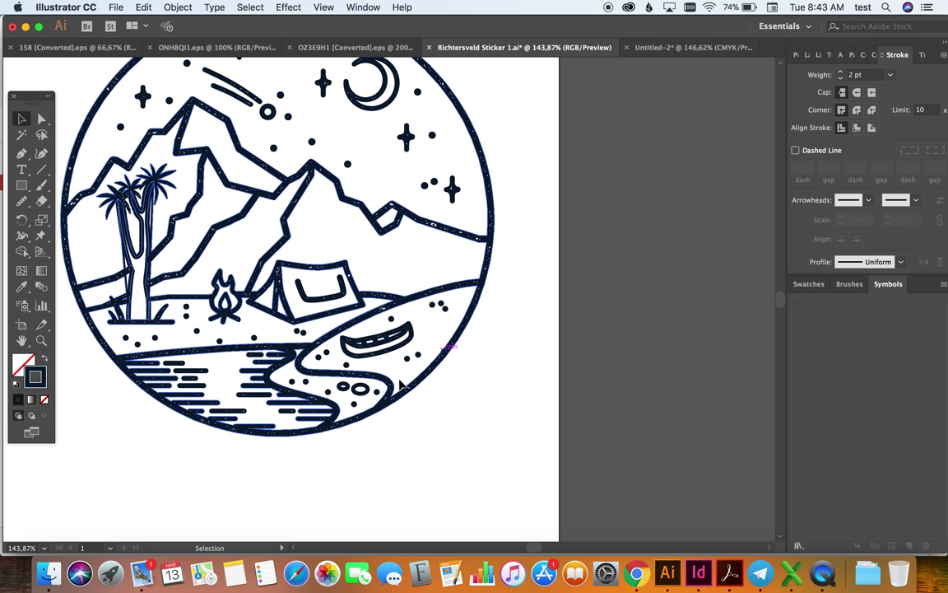
key("super+0")
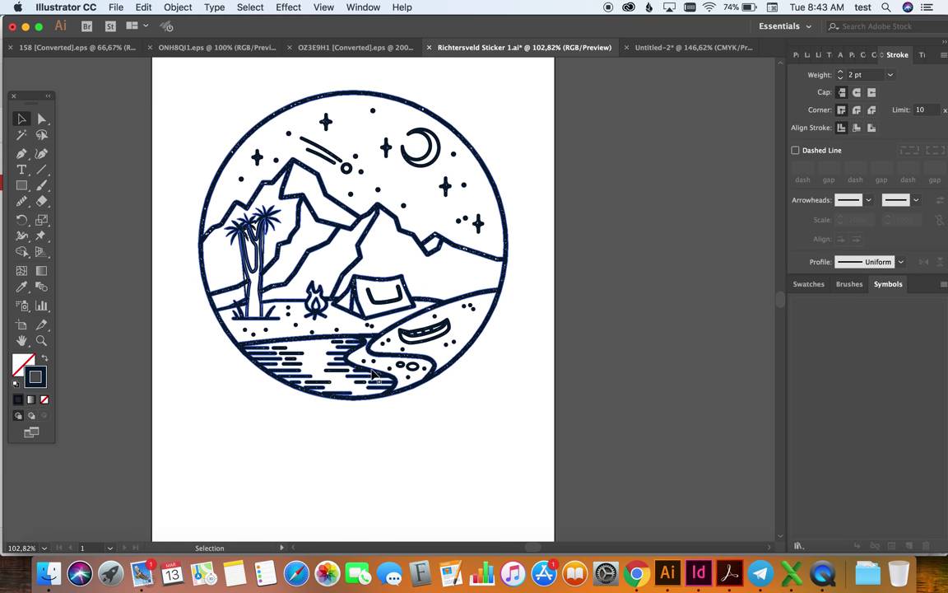
left_click(717, 94)
scroll(381, 182, "down", 3)
scroll(381, 185, "up", 2)
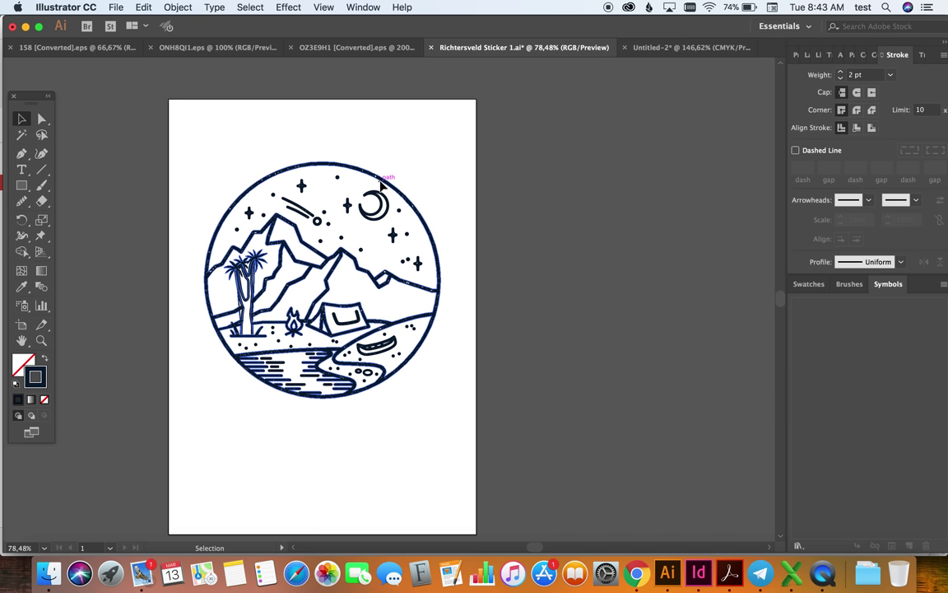
scroll(381, 185, "left", 2)
scroll(381, 185, "down", 1)
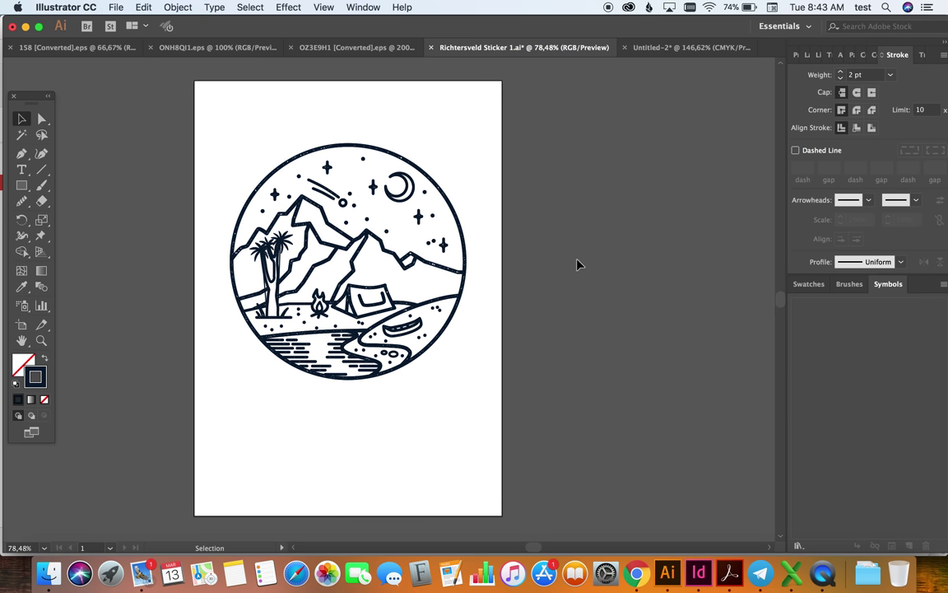